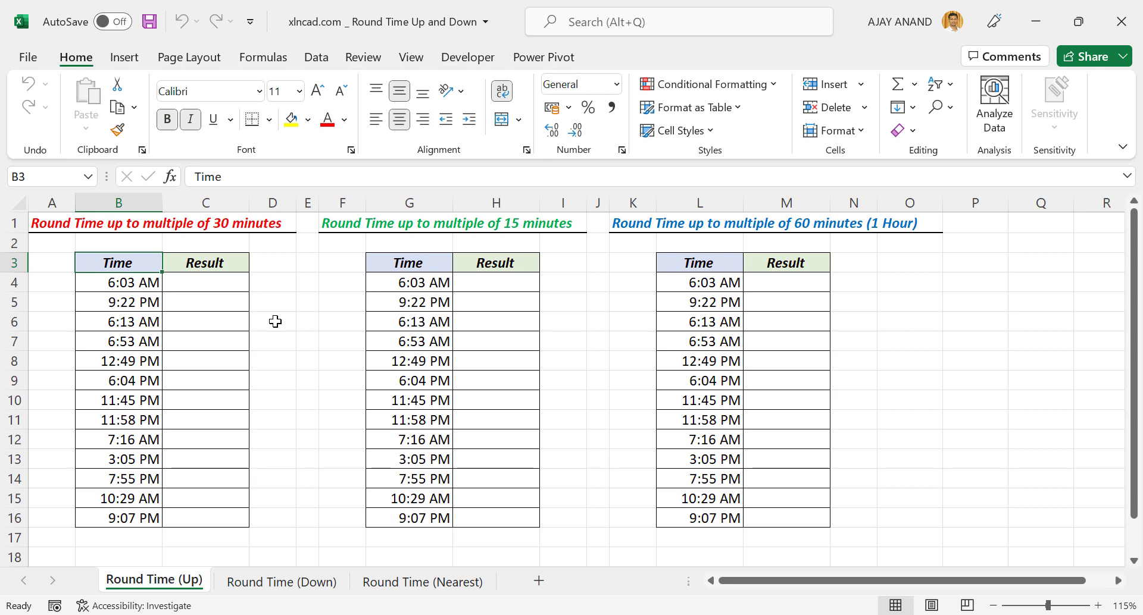
# Step: Enter =CEILING(B4,"0:30") in C4 to round the time up to the next half hour
pyautogui.click(219, 284)
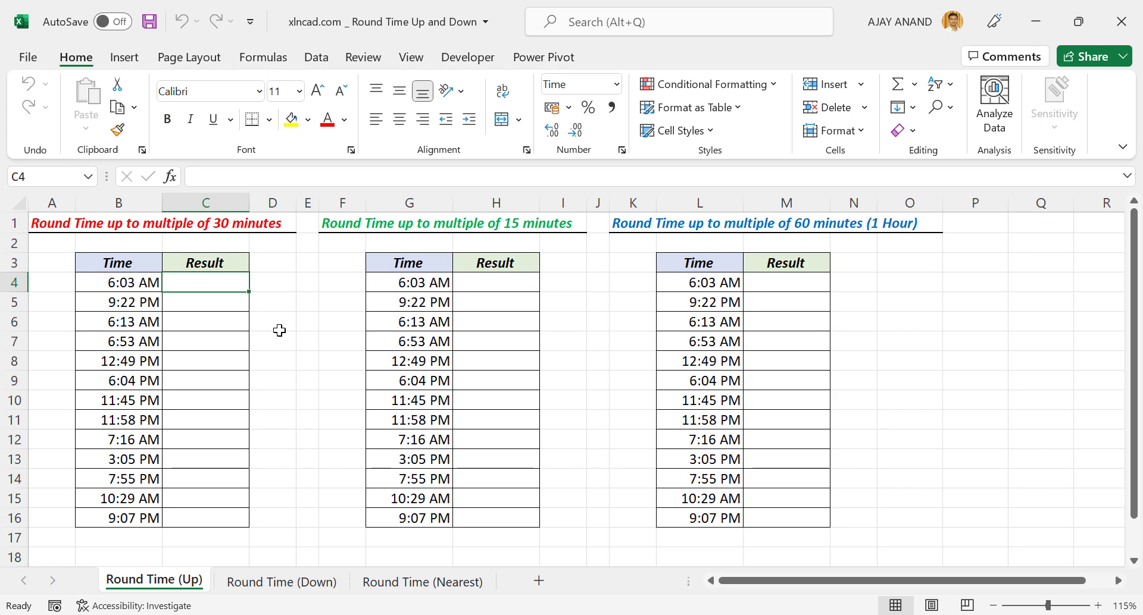
pyautogui.write('=CEILING')
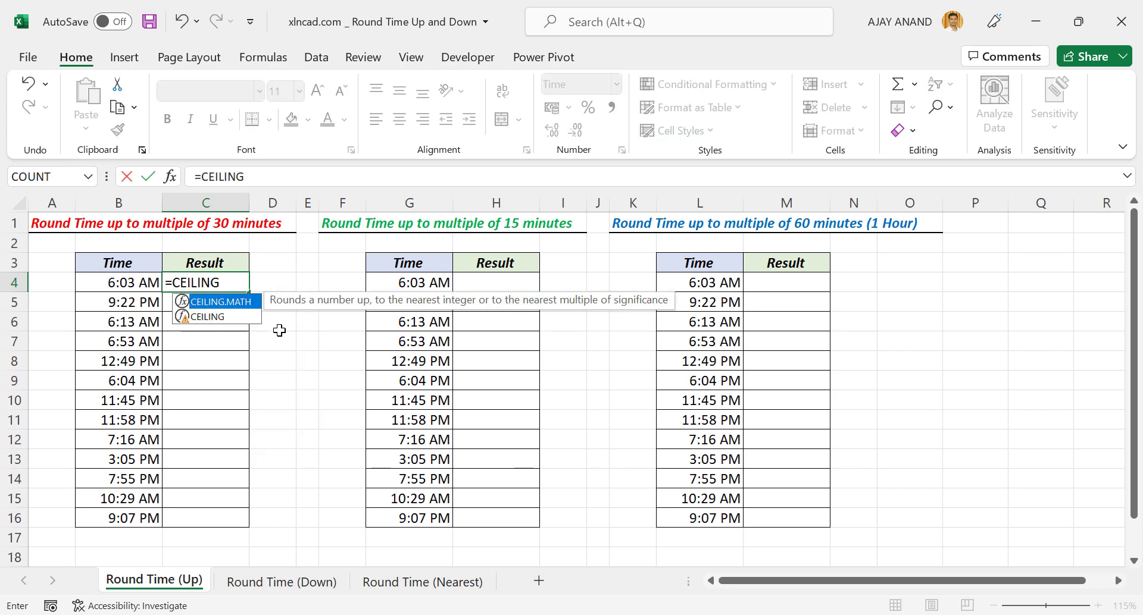
pyautogui.write('(')
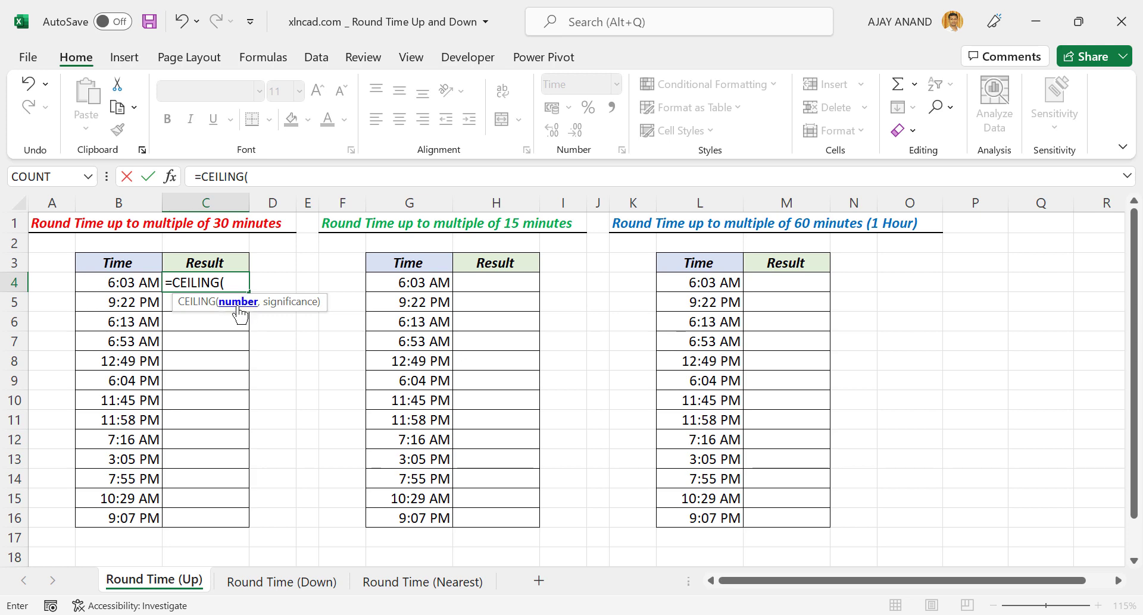
pyautogui.click(95, 283)
pyautogui.write(',"0:30')
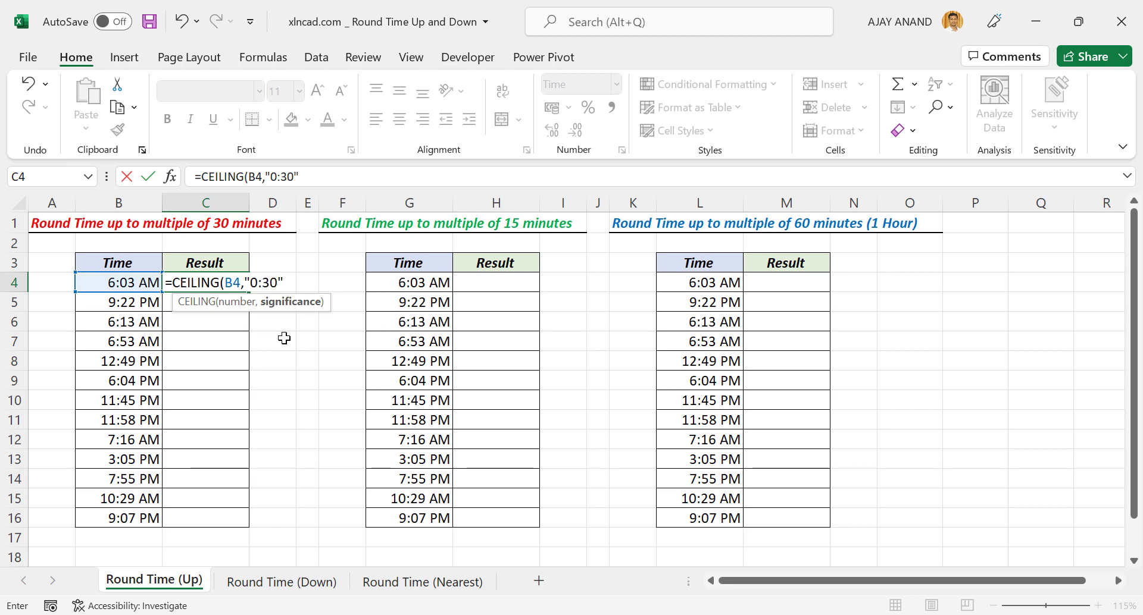
pyautogui.write(')')
pyautogui.press('Return')
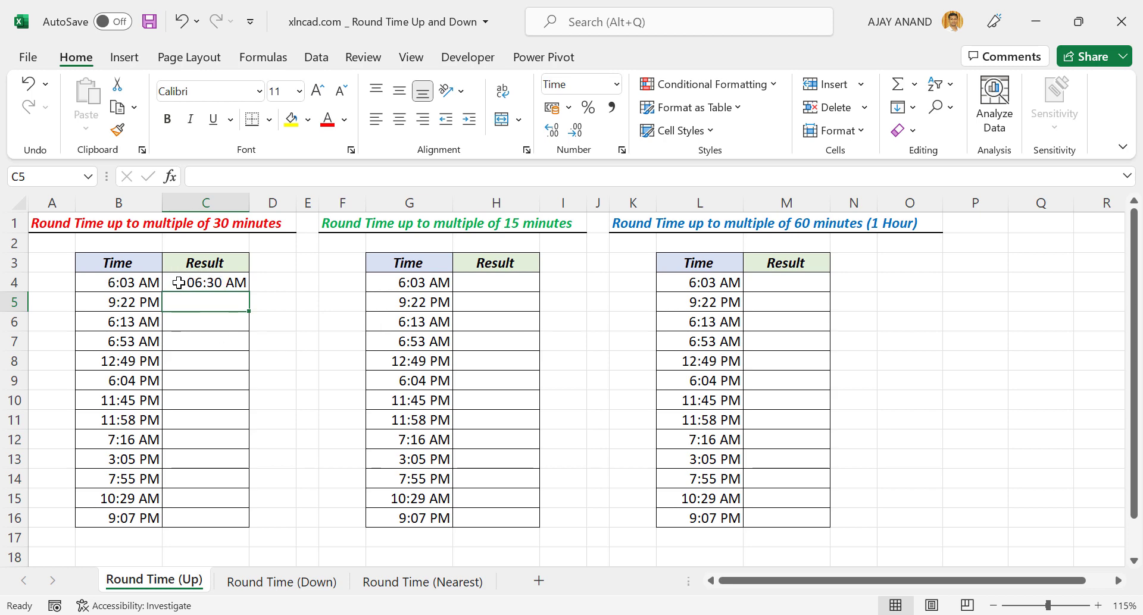
# Step: Copy the C4 CEILING formula down through C16
pyautogui.click(232, 283)
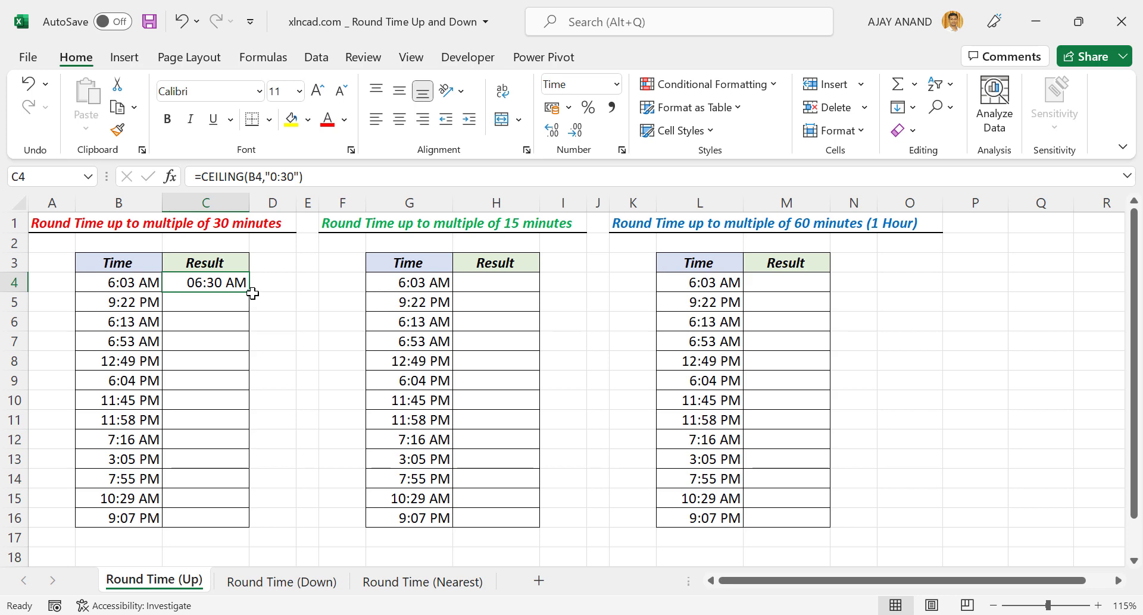
pyautogui.moveTo(252, 294); pyautogui.dragTo(254, 312)
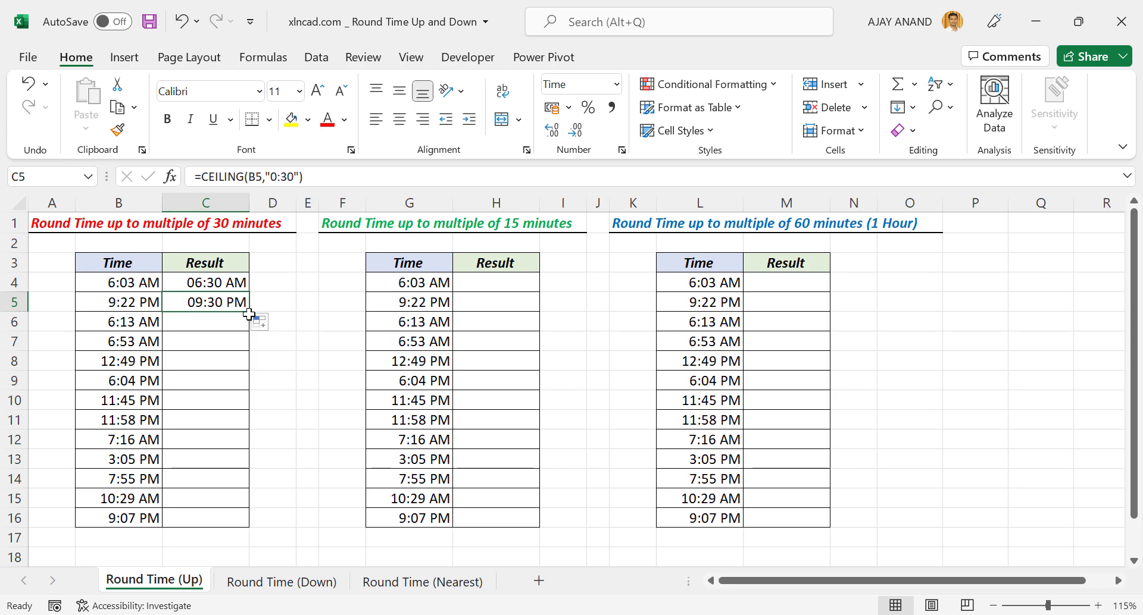
pyautogui.moveTo(249, 315); pyautogui.dragTo(250, 522)
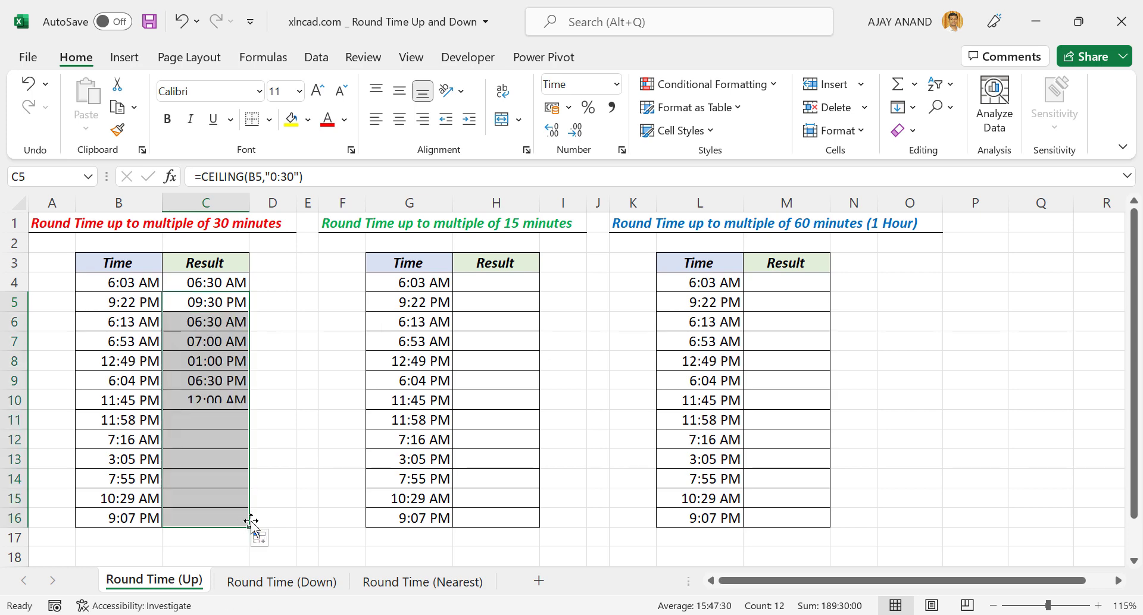
pyautogui.click(231, 438)
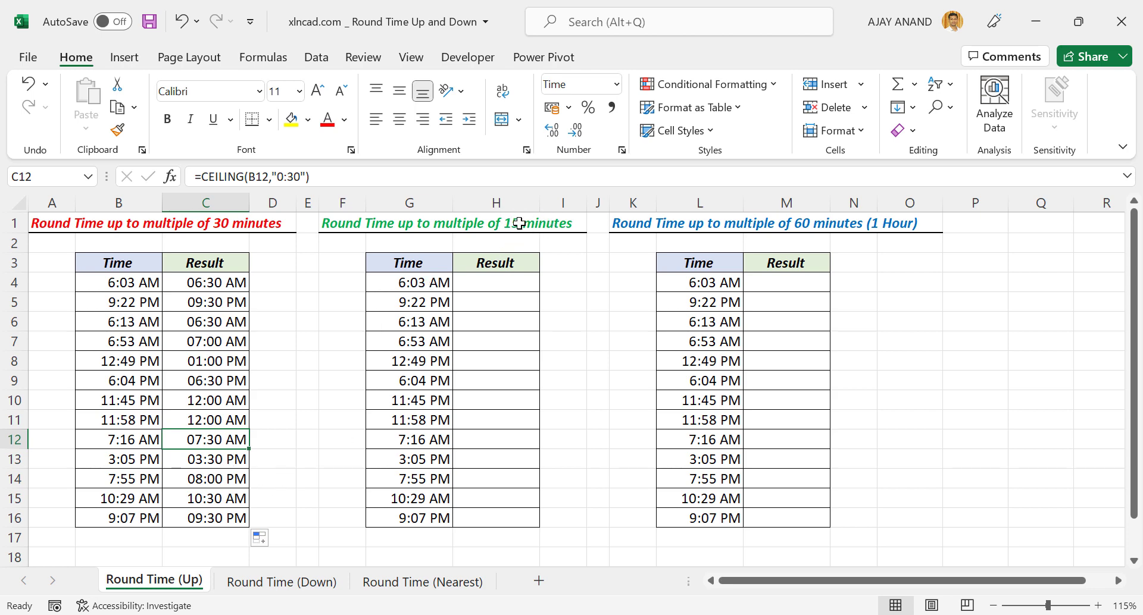
# Step: Enter =CEILING(G4,"0:15") in H4 to round the time up to the next quarter hour
pyautogui.click(485, 283)
pyautogui.write('=')
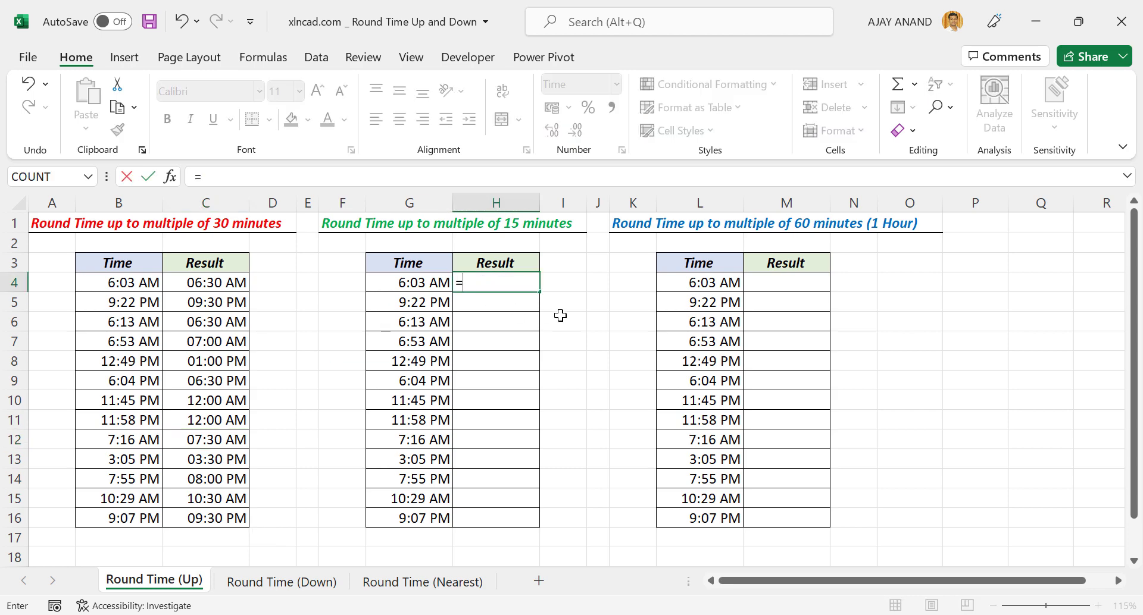
pyautogui.write('CEILING')
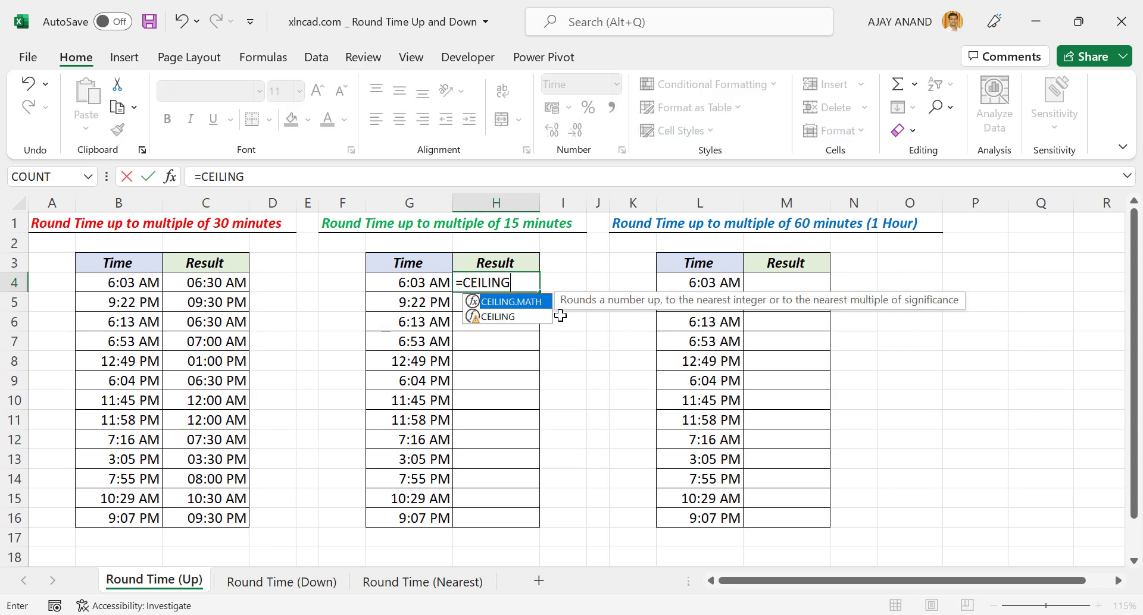
pyautogui.write('(')
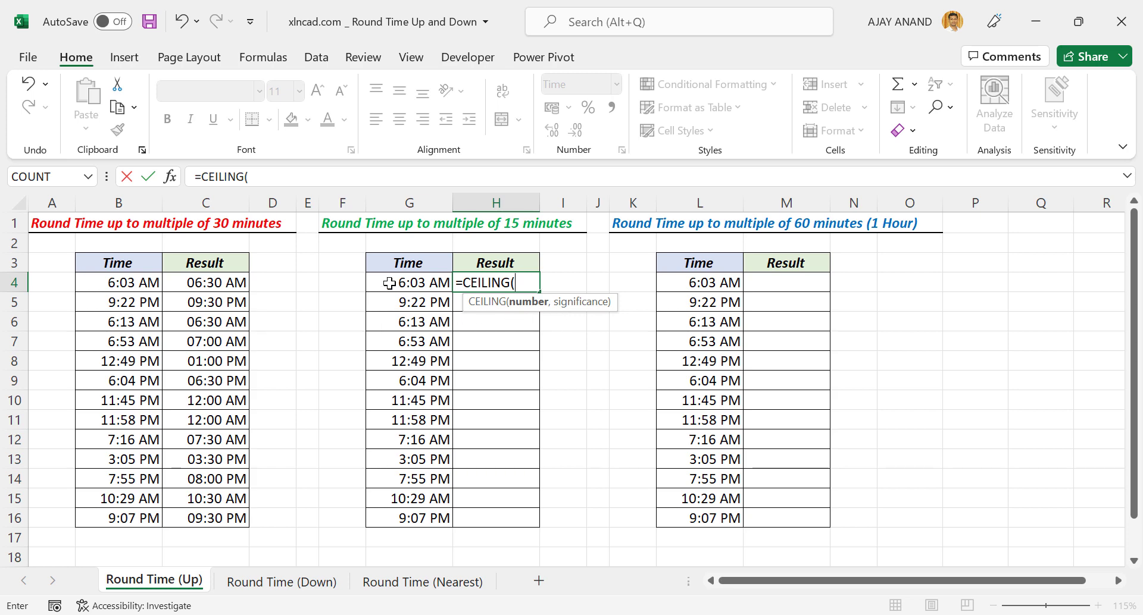
pyautogui.click(390, 283)
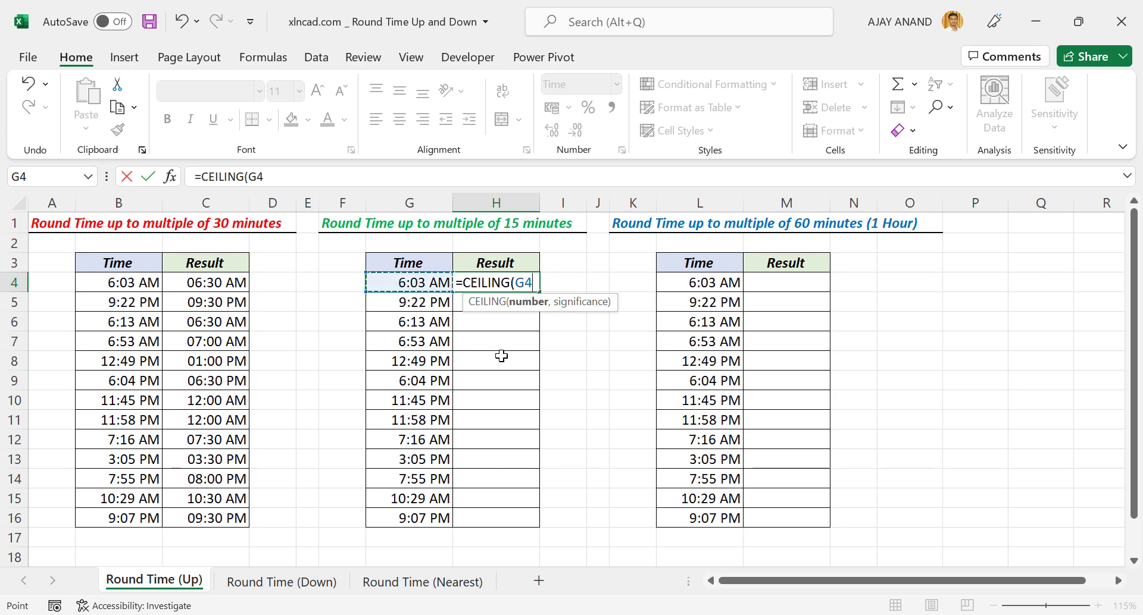
pyautogui.write(',"0:1')
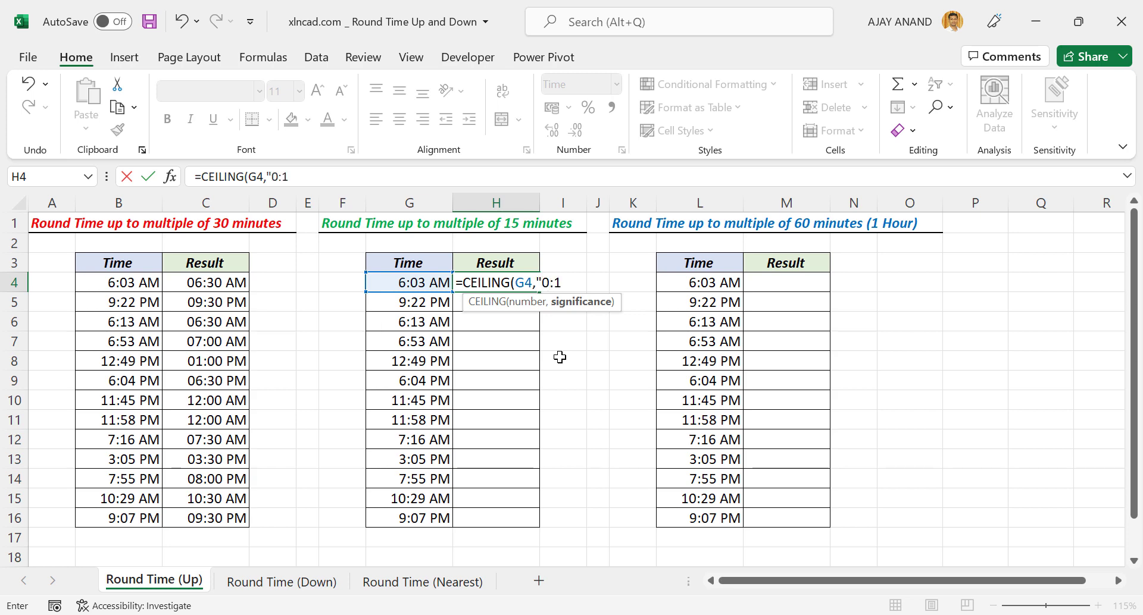
pyautogui.write('")')
pyautogui.press('Return')
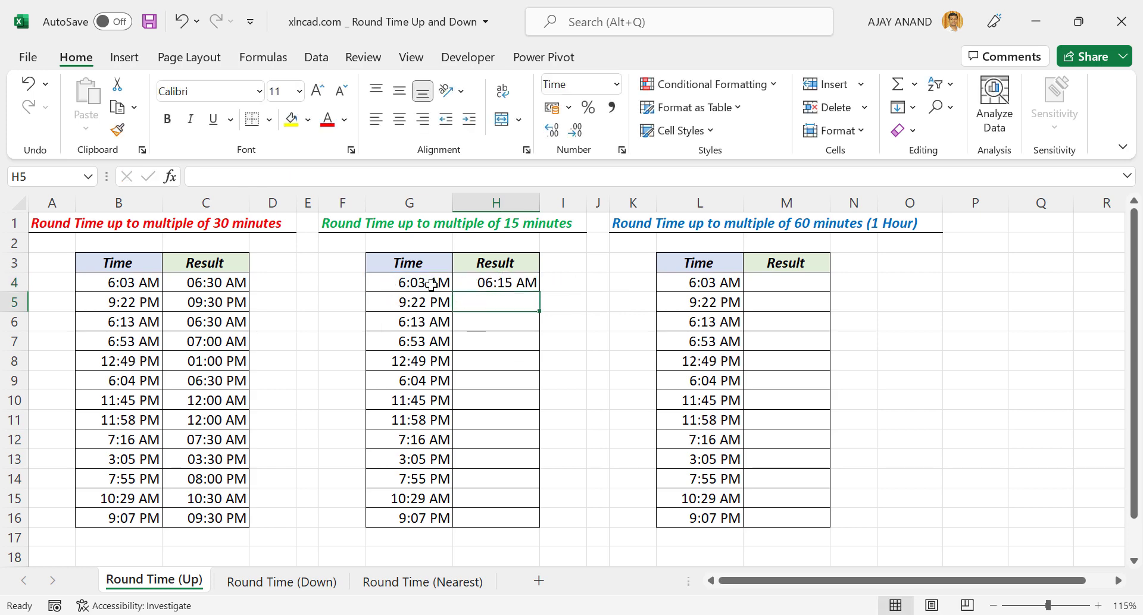
# Step: Copy the H4 CEILING formula down through H16
pyautogui.click(481, 285)
pyautogui.moveTo(539, 293); pyautogui.dragTo(540, 316)
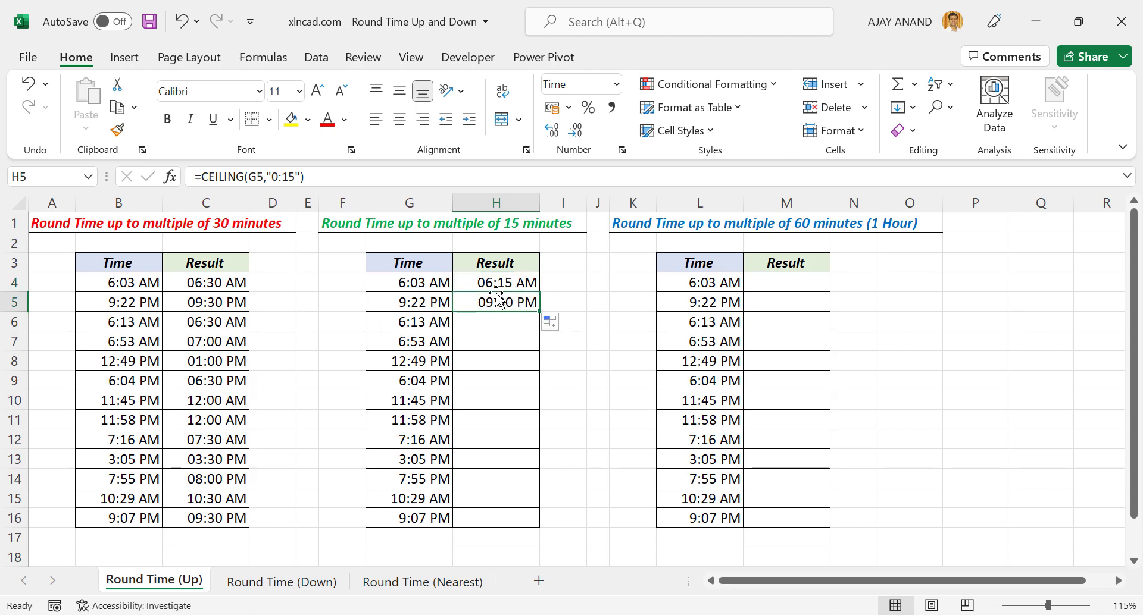
pyautogui.moveTo(540, 311); pyautogui.dragTo(531, 522)
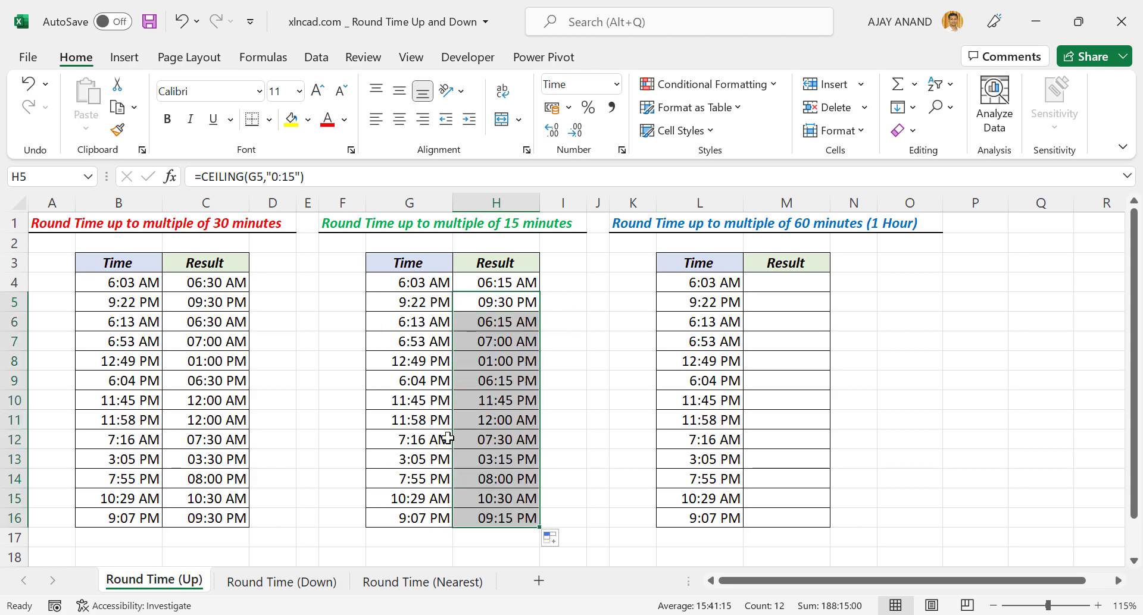
pyautogui.click(469, 421)
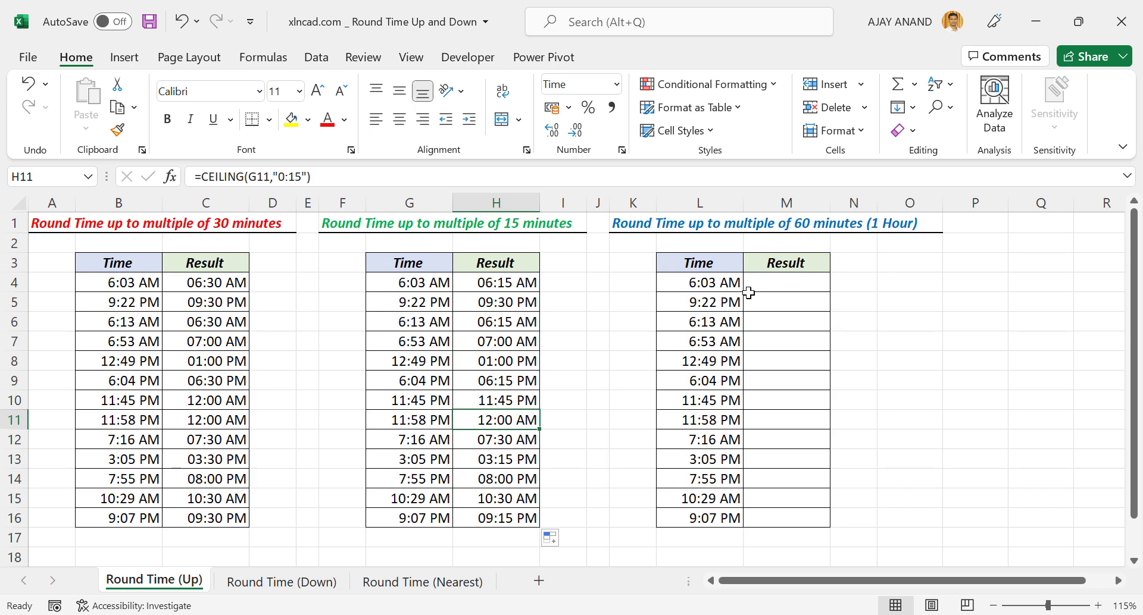
# Step: Enter =CEILING(L4,"1:00") in M4 to round the time up to the next hour
pyautogui.click(768, 285)
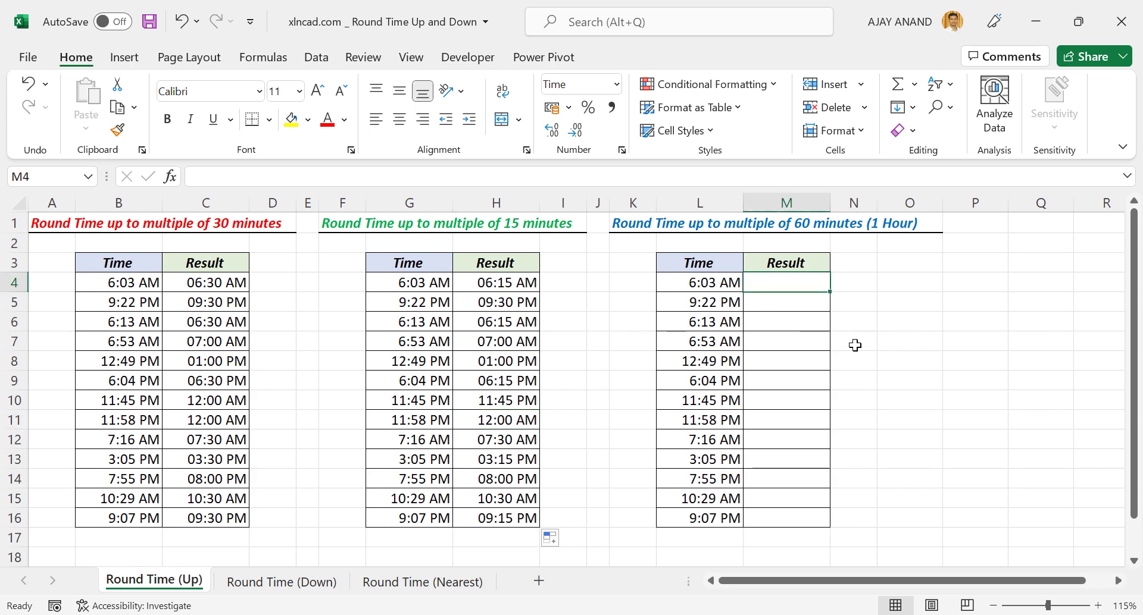
pyautogui.write('=CEILING')
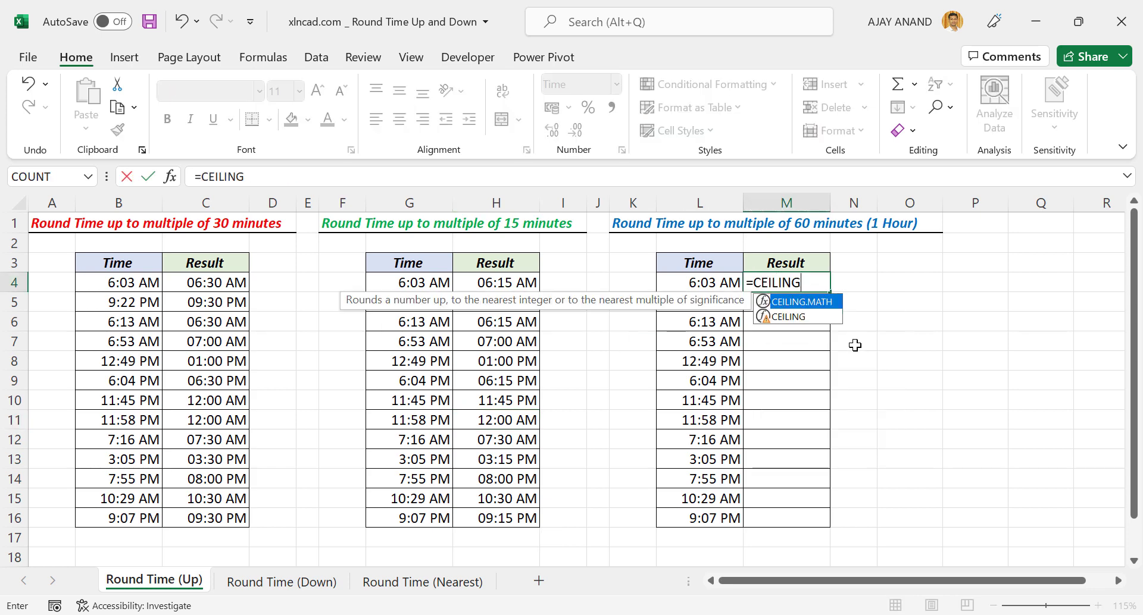
pyautogui.write('(')
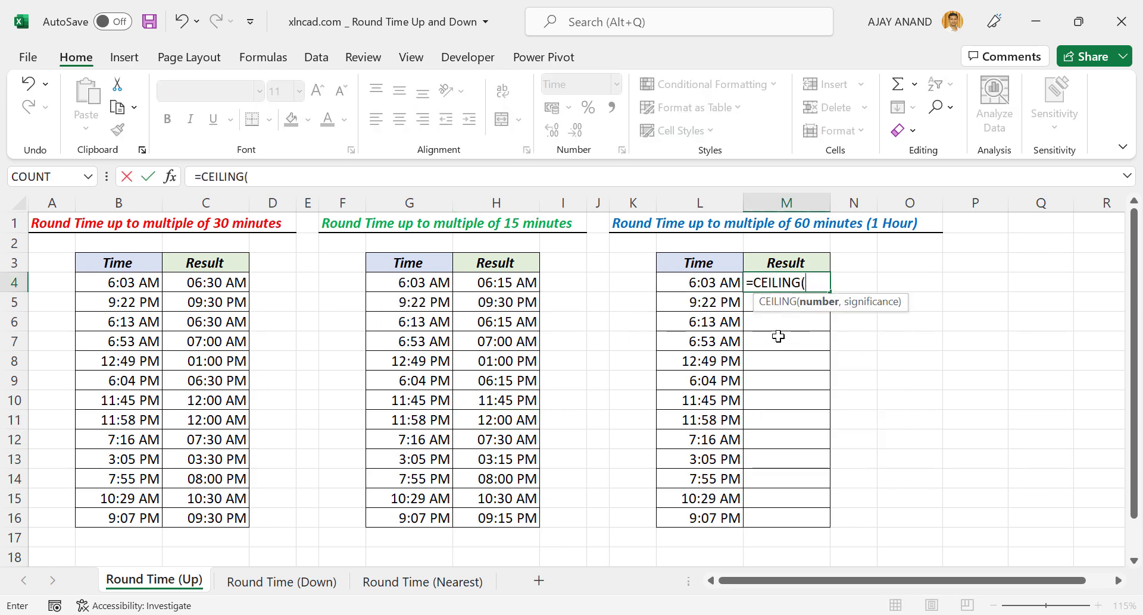
pyautogui.click(682, 283)
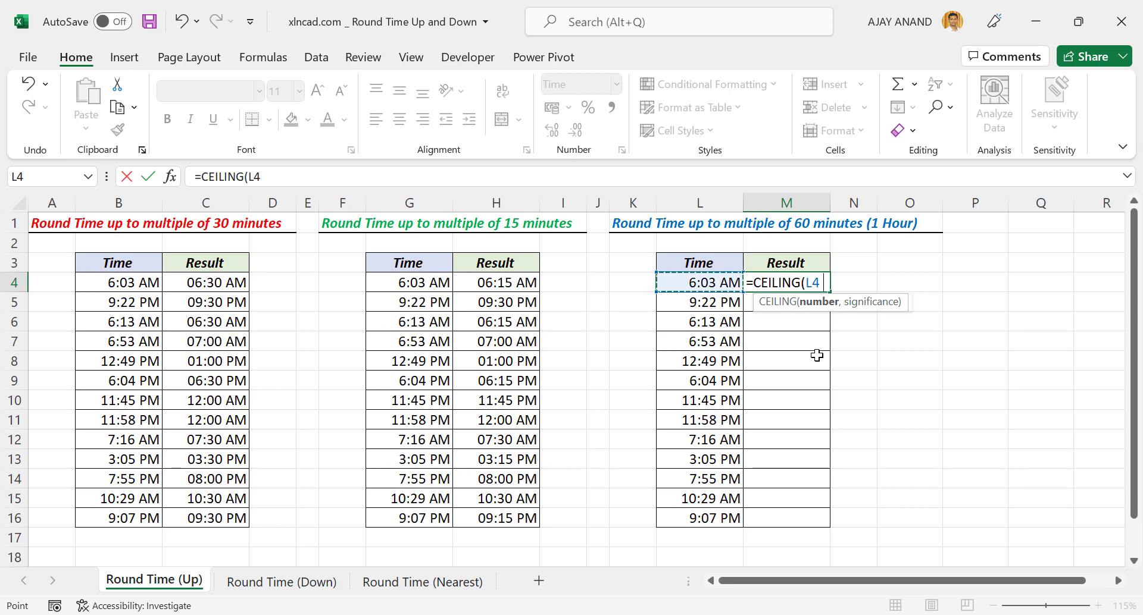
pyautogui.write(',"1:')
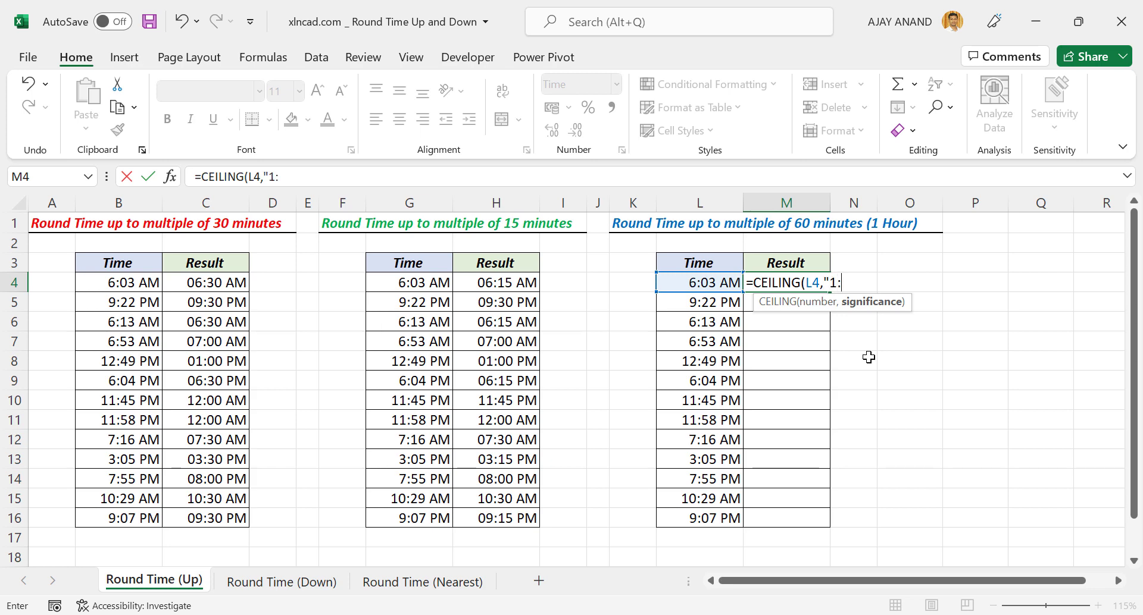
pyautogui.write('00')
pyautogui.press('Return')
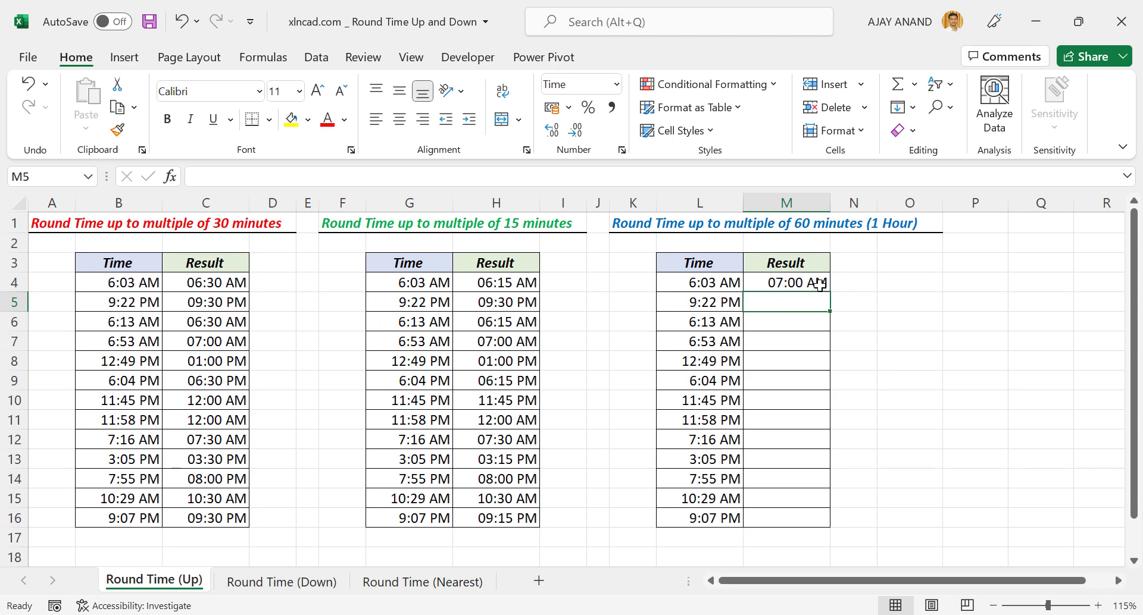
# Step: Copy the M4 CEILING formula down through M16
pyautogui.click(817, 283)
pyautogui.moveTo(832, 293); pyautogui.dragTo(818, 524)
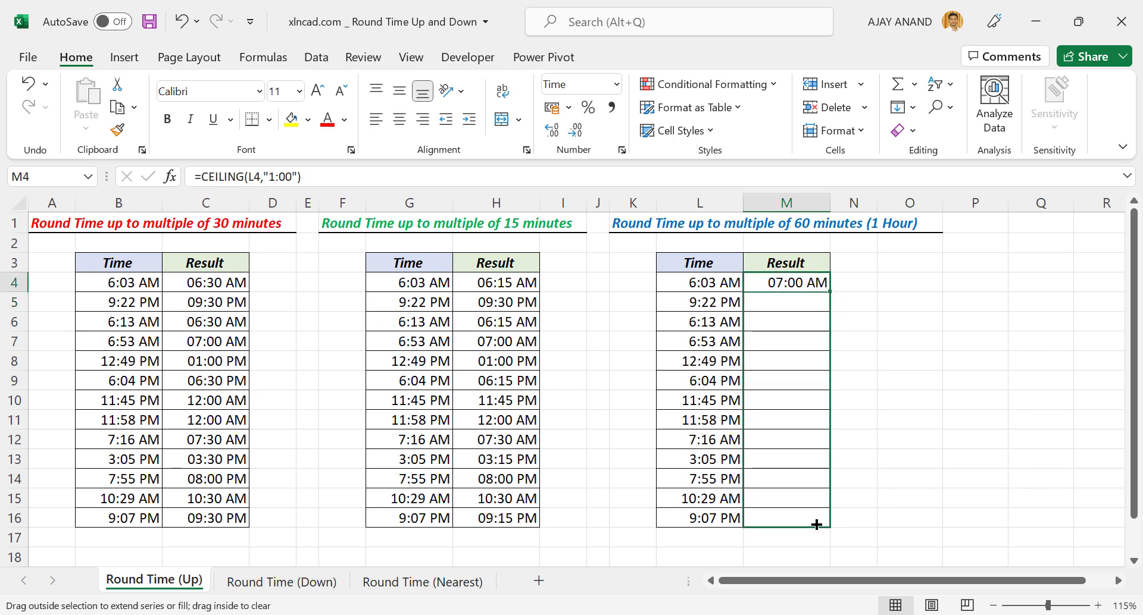
pyautogui.click(768, 442)
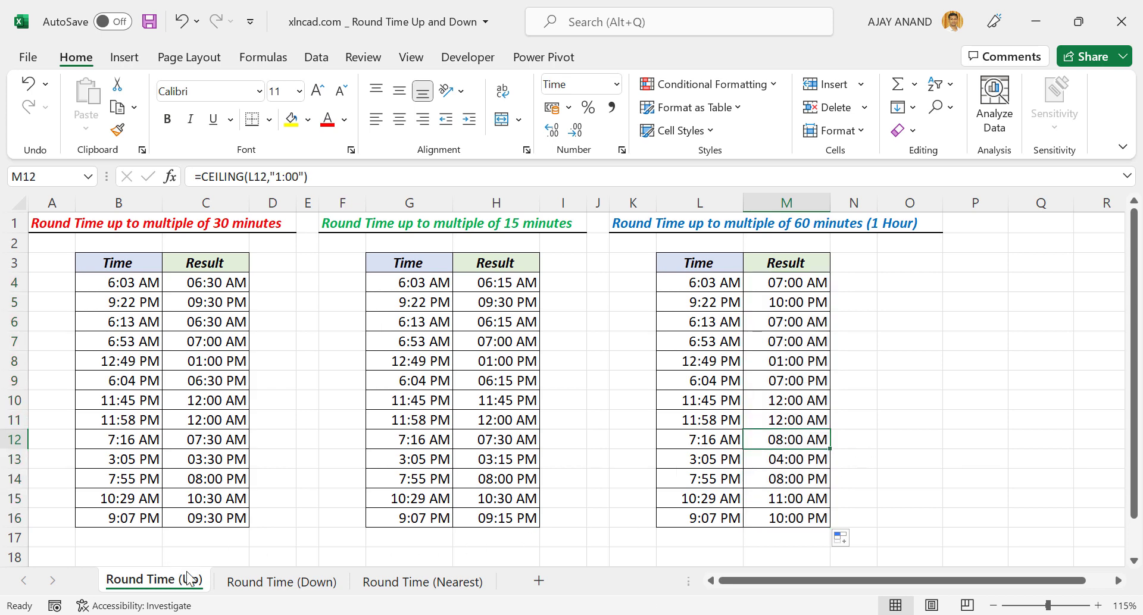
# Step: On the Round Time (Down) sheet, enter =FLOOR(B4,"0:30") in C4
pyautogui.click(274, 583)
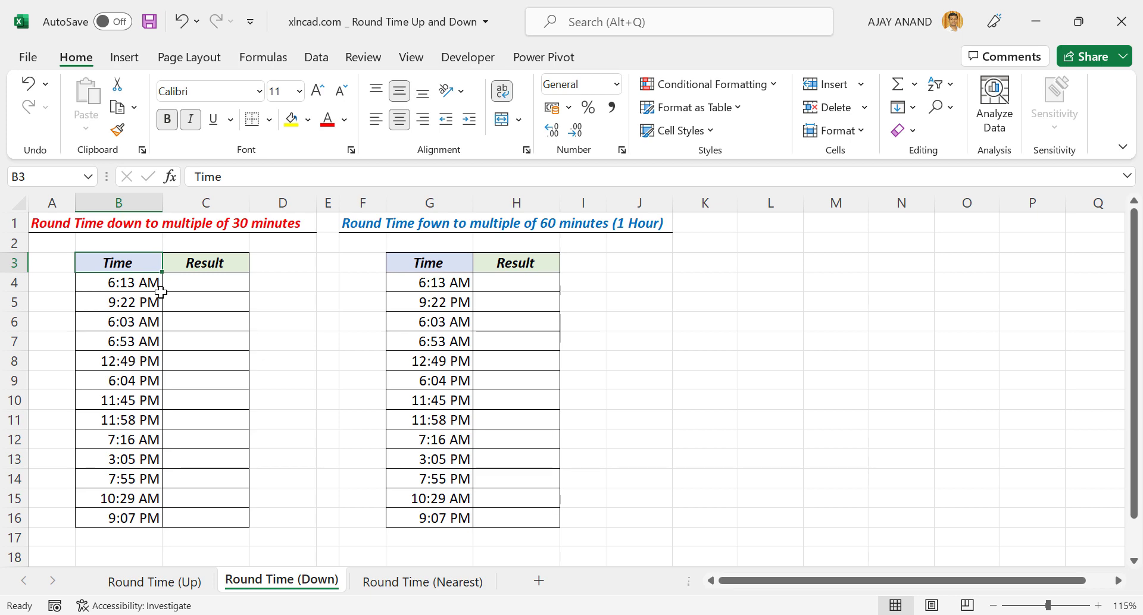
pyautogui.click(204, 288)
pyautogui.write('=')
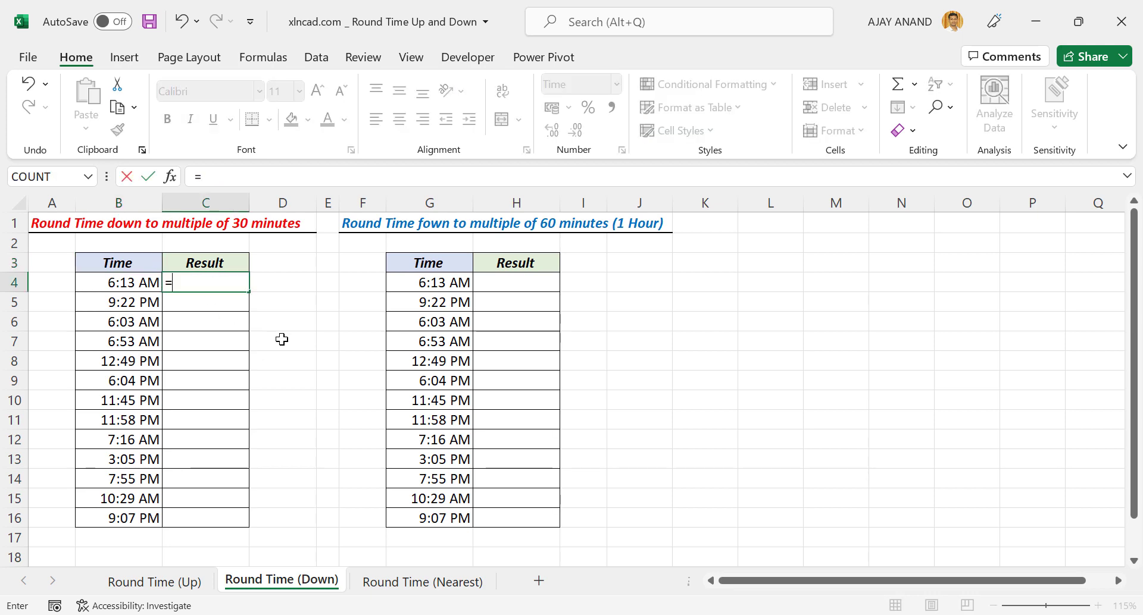
pyautogui.write('FLOOR')
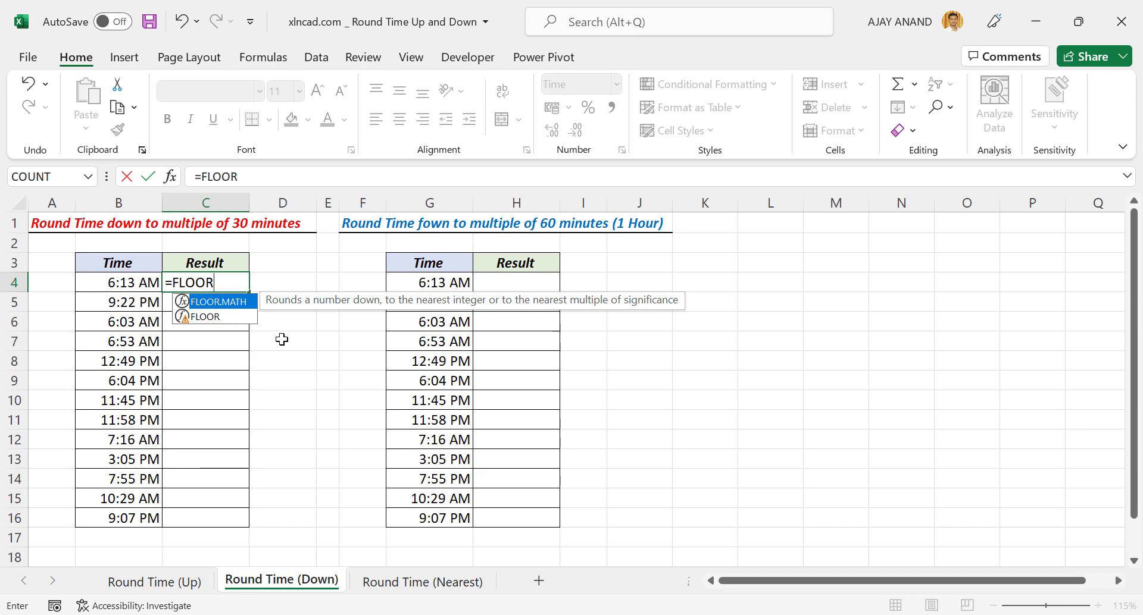
pyautogui.write('(')
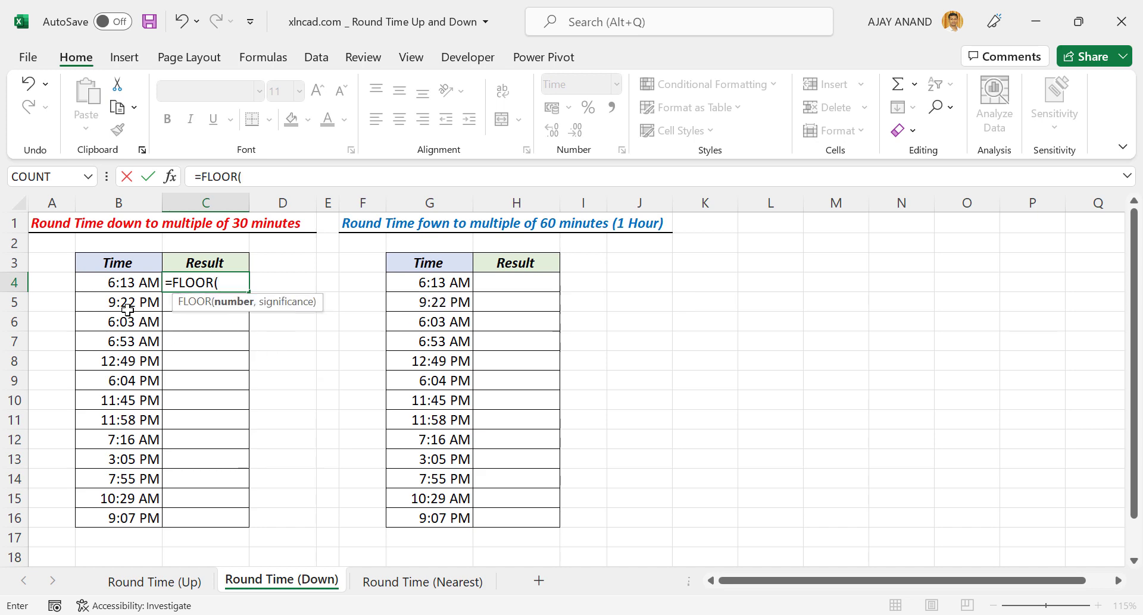
pyautogui.click(106, 284)
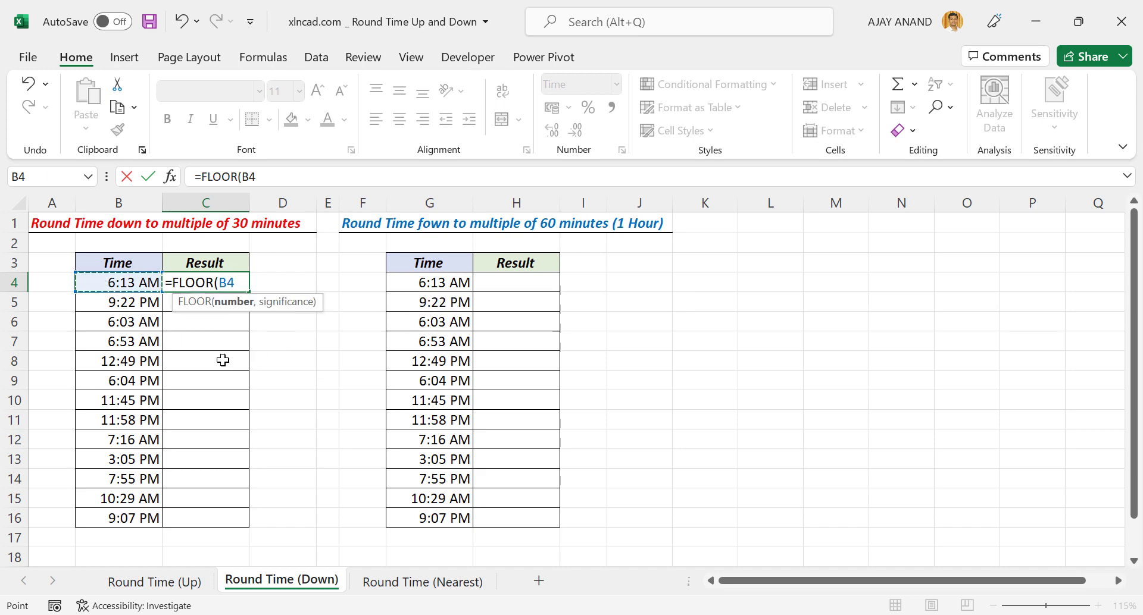
pyautogui.write(',')
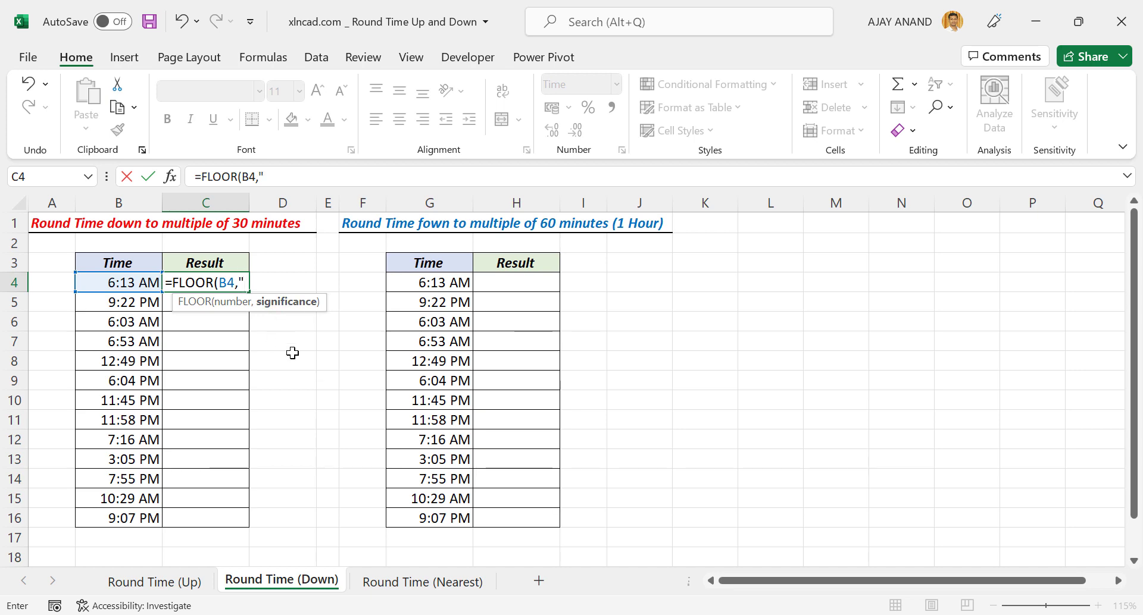
pyautogui.write('0:30')
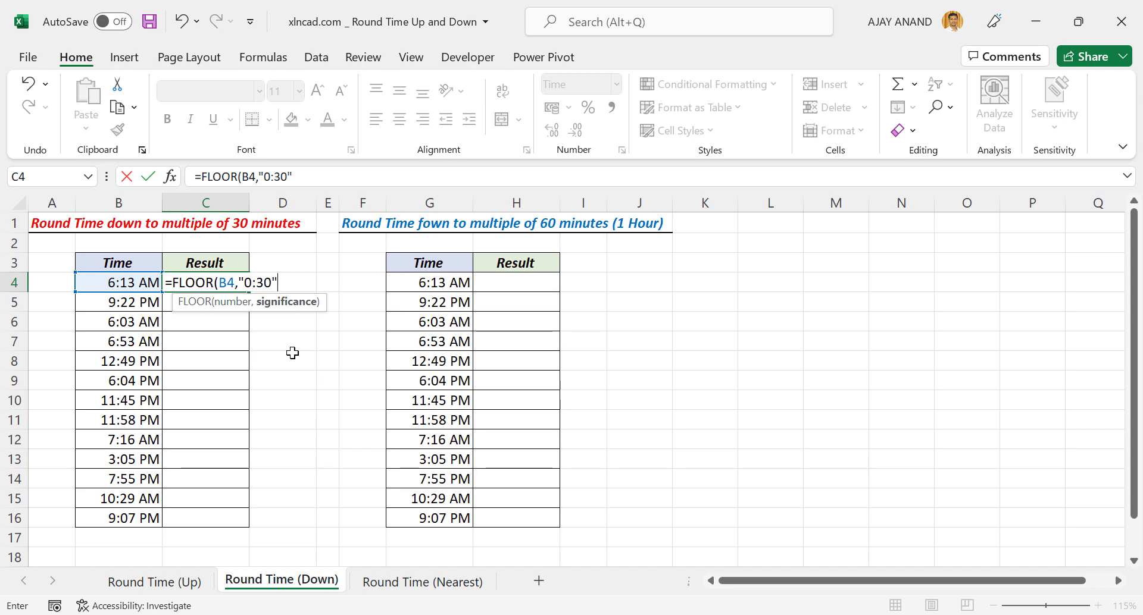
pyautogui.press('Return')
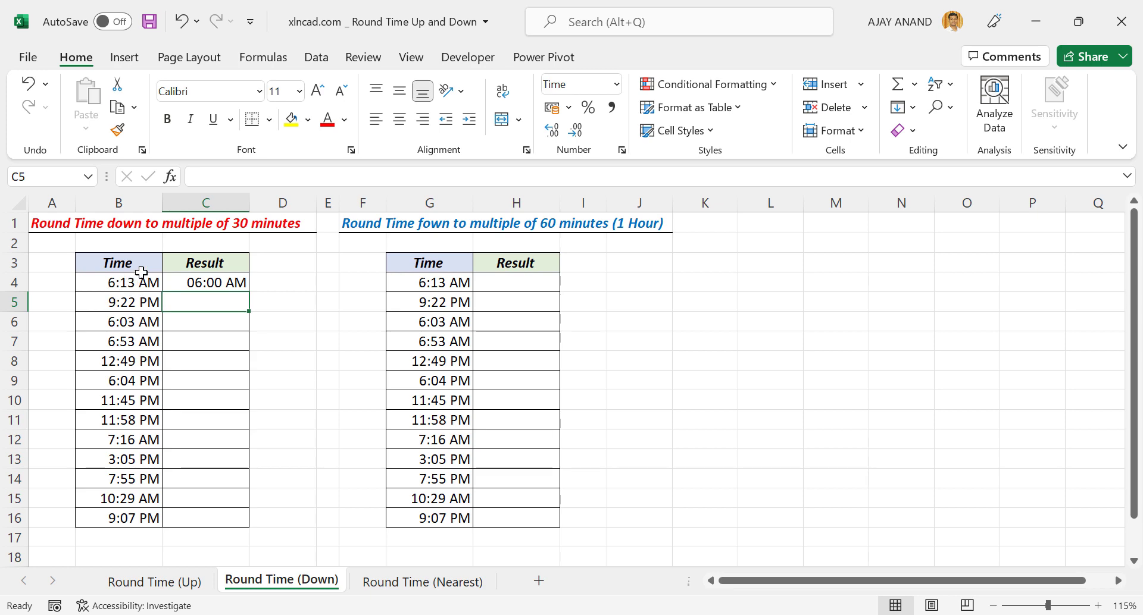
# Step: Copy the C4 FLOOR formula down to C16 and check the result in C5
pyautogui.click(236, 285)
pyautogui.moveTo(252, 294); pyautogui.dragTo(232, 524)
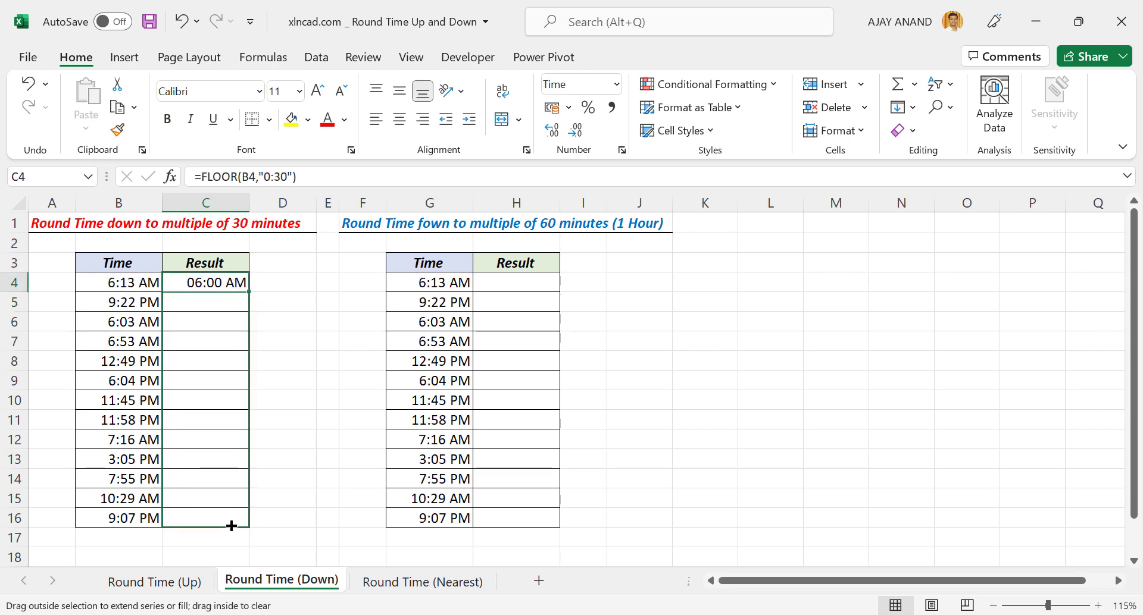
pyautogui.click(124, 302)
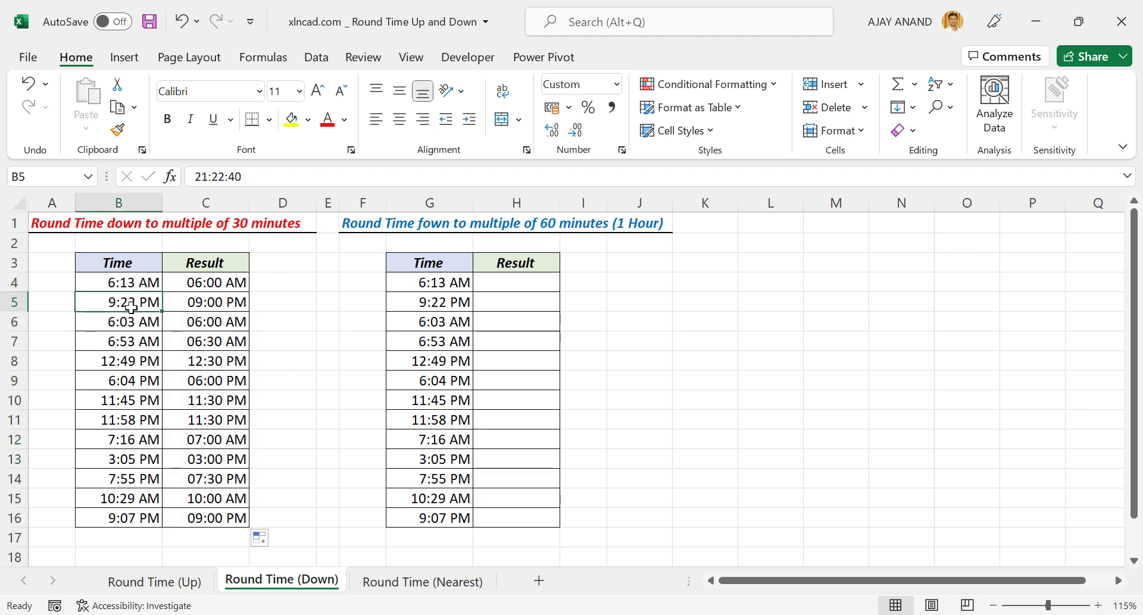
pyautogui.click(194, 302)
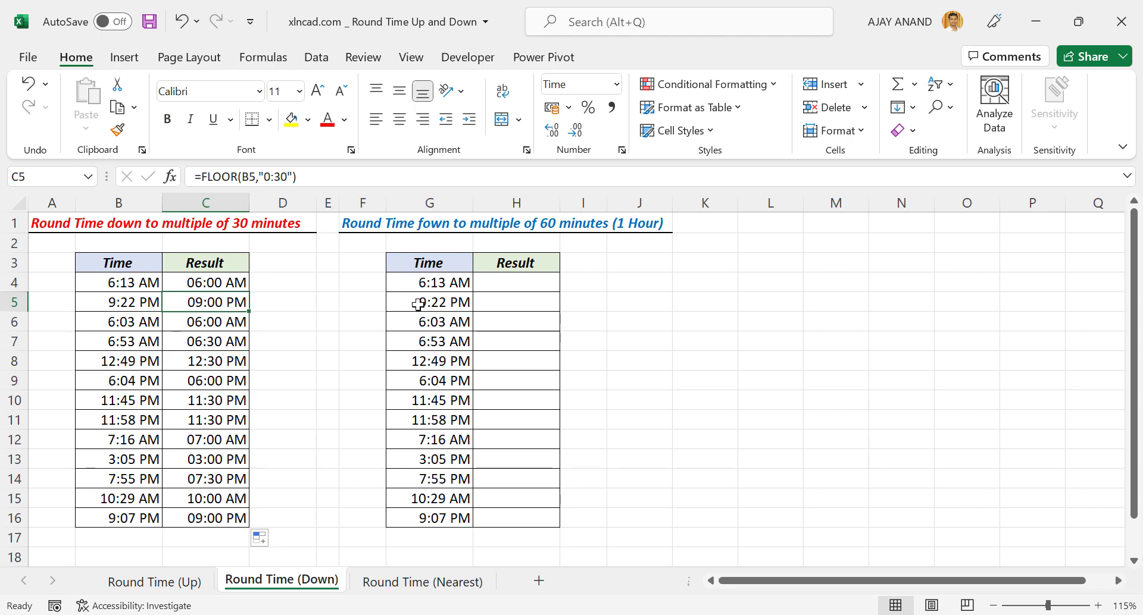
# Step: Enter =FLOOR(G4,"1:00") in H4 to round the time down to the hour
pyautogui.click(523, 286)
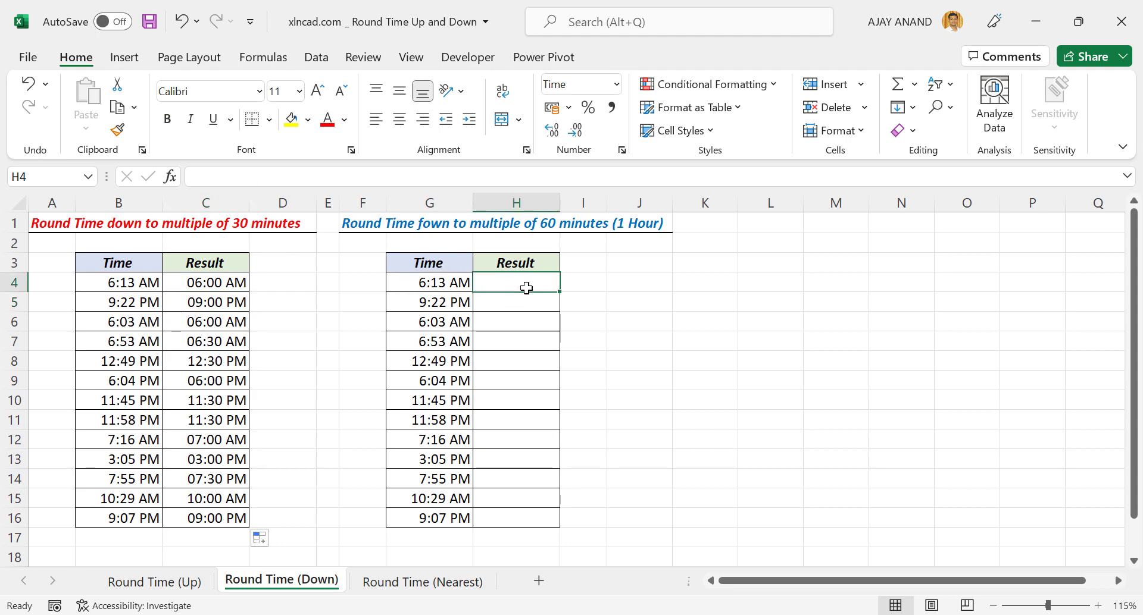
pyautogui.write('=FLO')
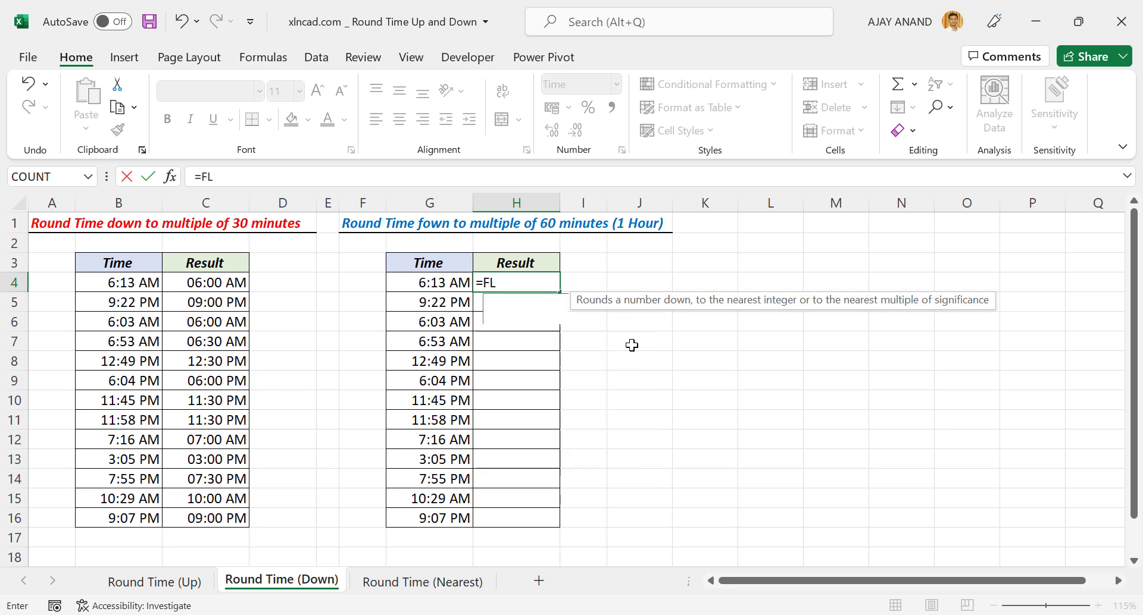
pyautogui.write('OR(')
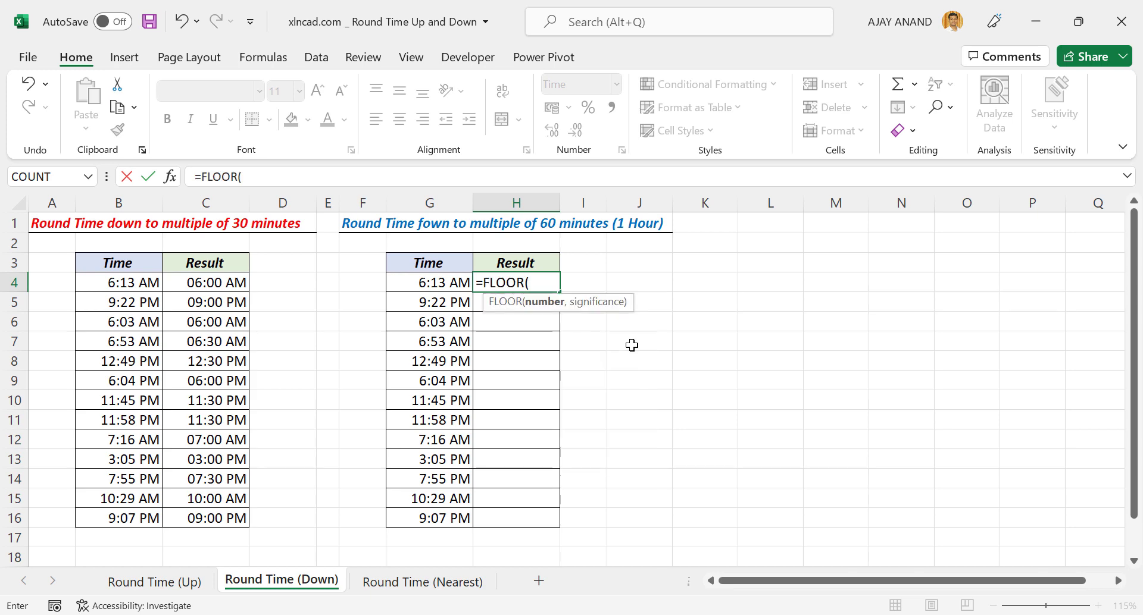
pyautogui.click(404, 287)
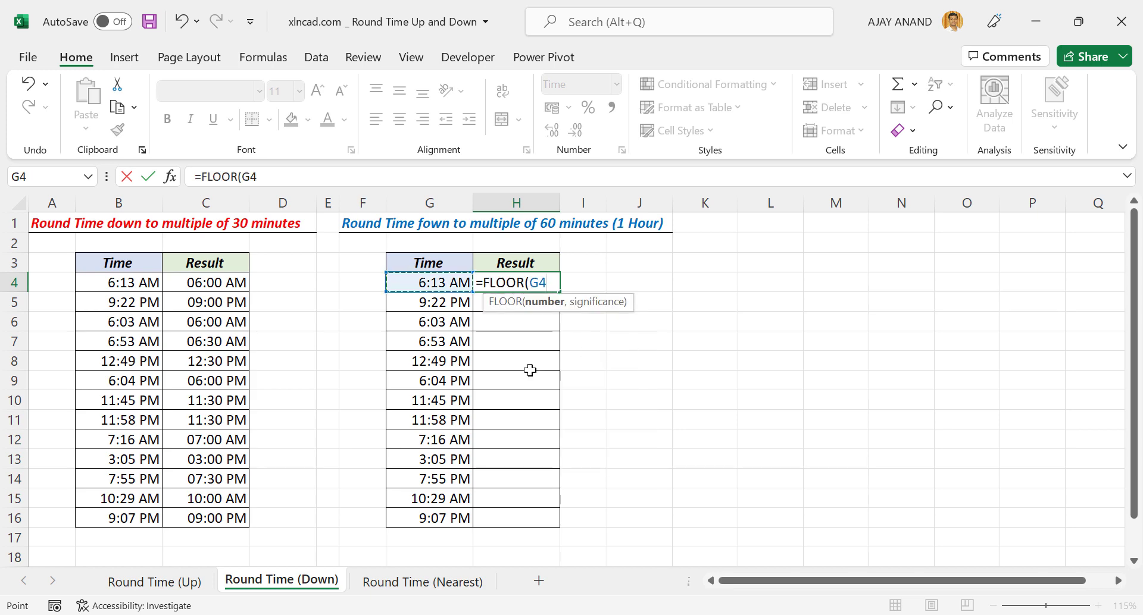
pyautogui.write(',"1:00')
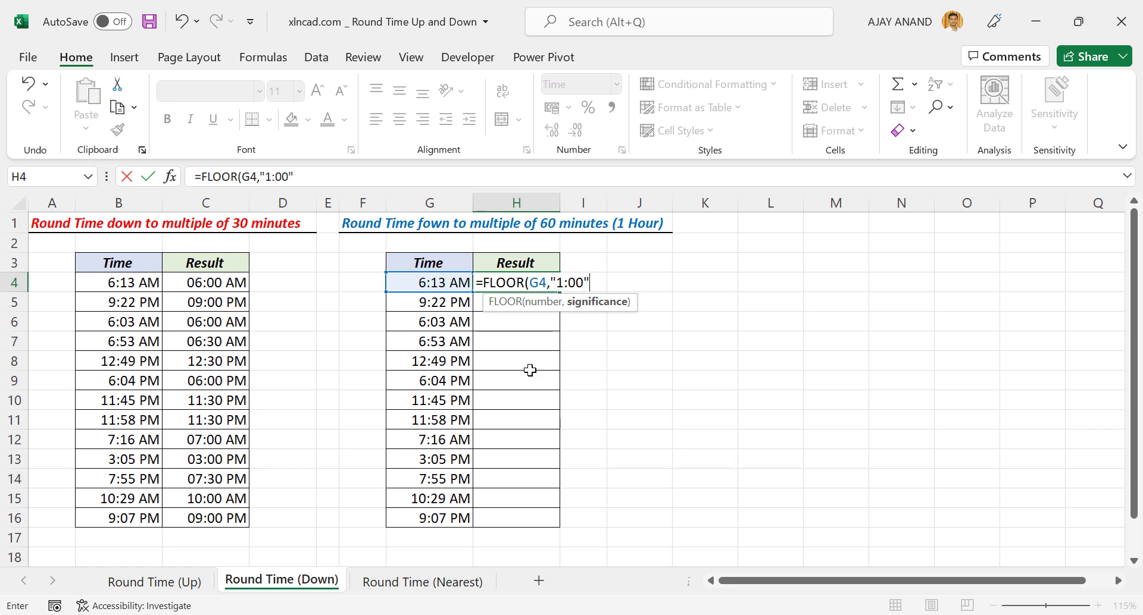
pyautogui.press('Return')
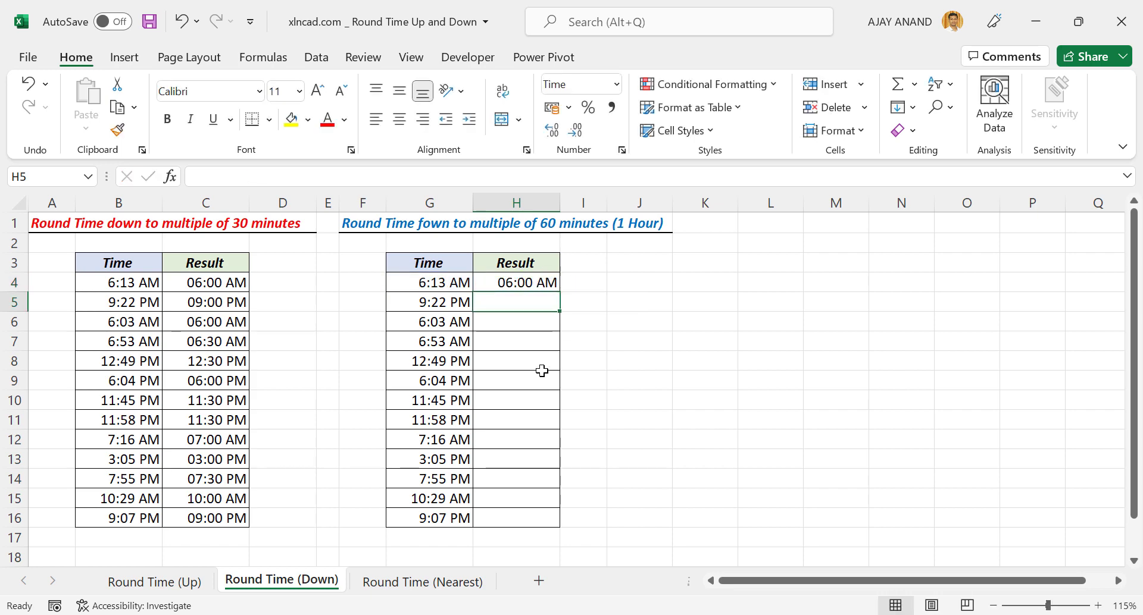
# Step: Copy the H4 FLOOR formula down to H16, then go to the Round Time (Nearest) sheet
pyautogui.click(540, 283)
pyautogui.moveTo(559, 292); pyautogui.dragTo(557, 527)
pyautogui.click(521, 402)
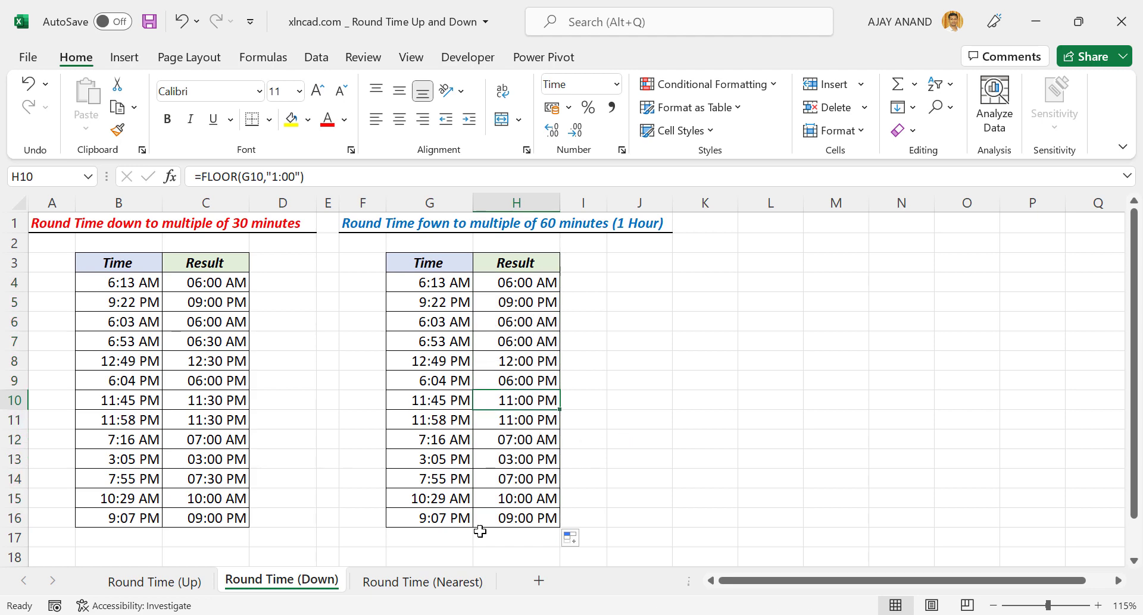
pyautogui.click(394, 582)
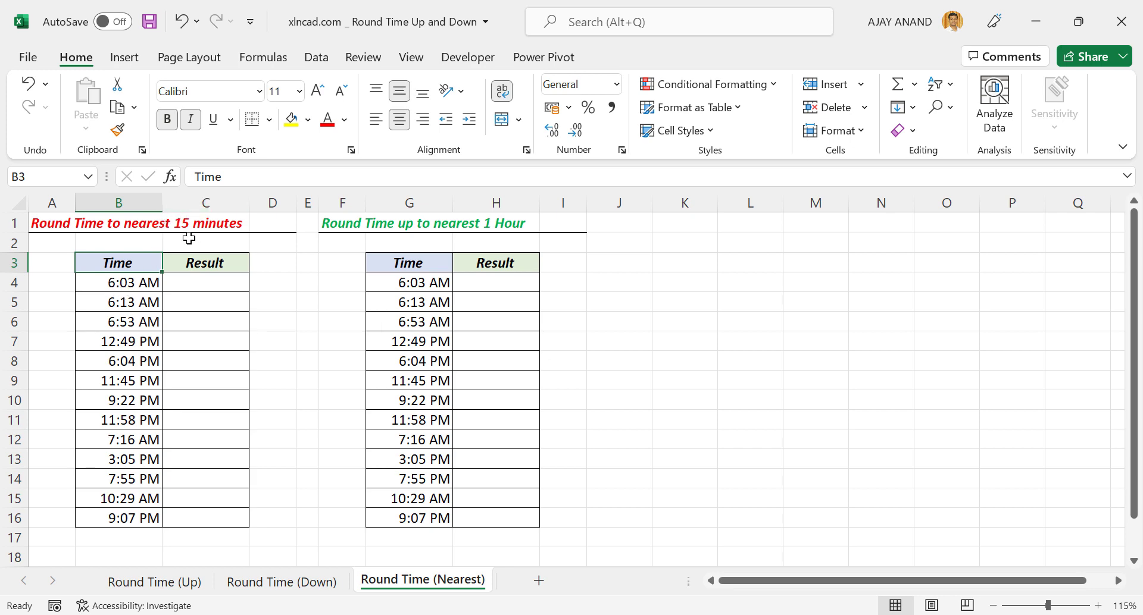
# Step: Enter =MROUND(B4,"0:15") in C4 to round the time to the nearest quarter hour
pyautogui.click(231, 288)
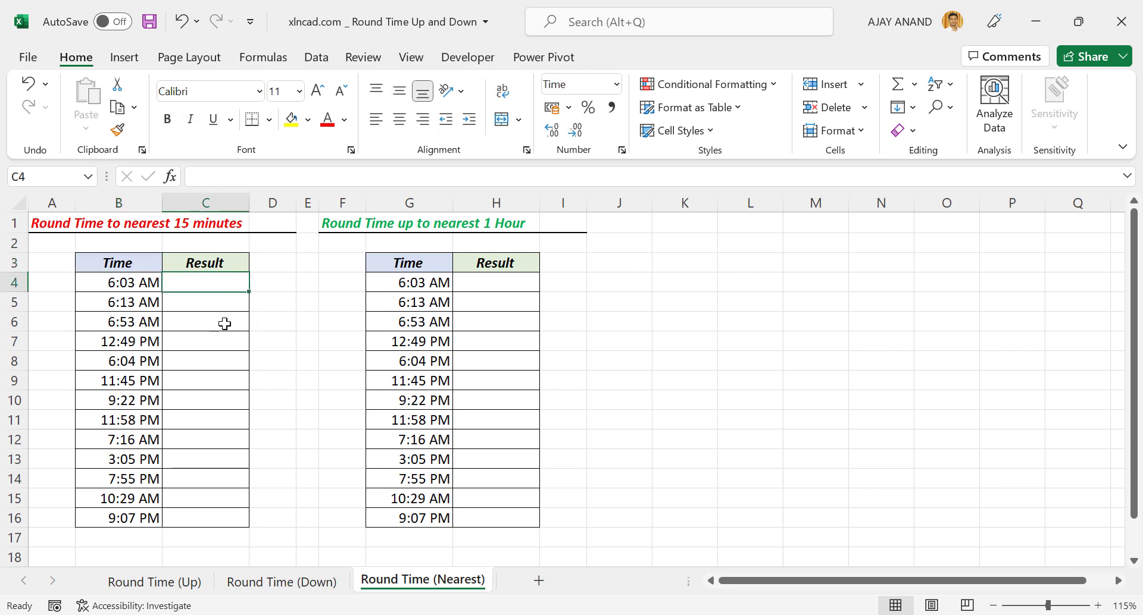
pyautogui.write('=M')
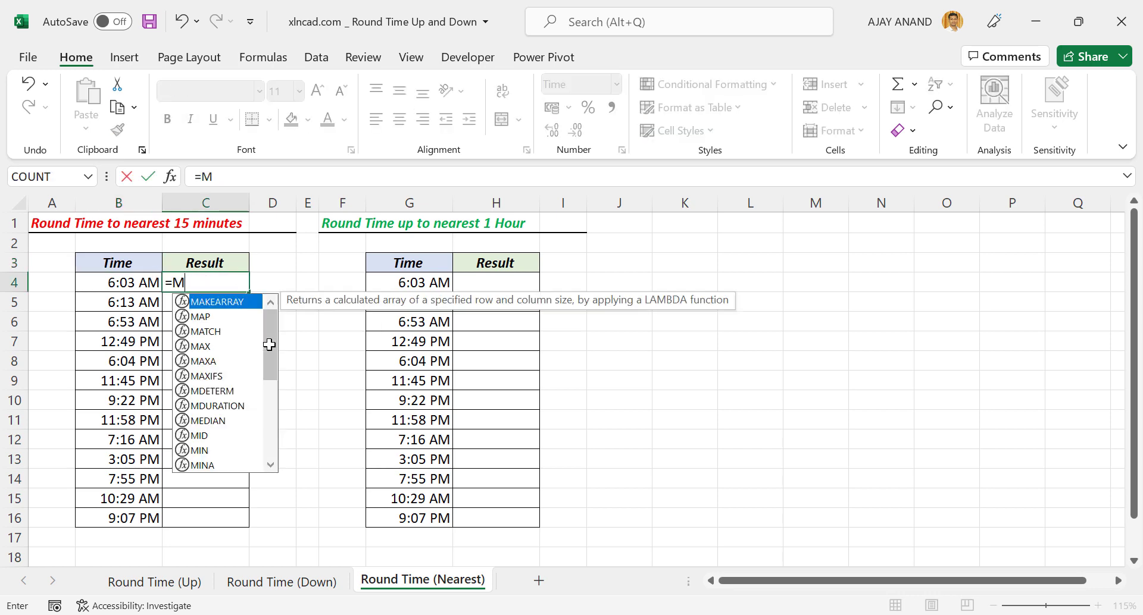
pyautogui.write('ROUND(')
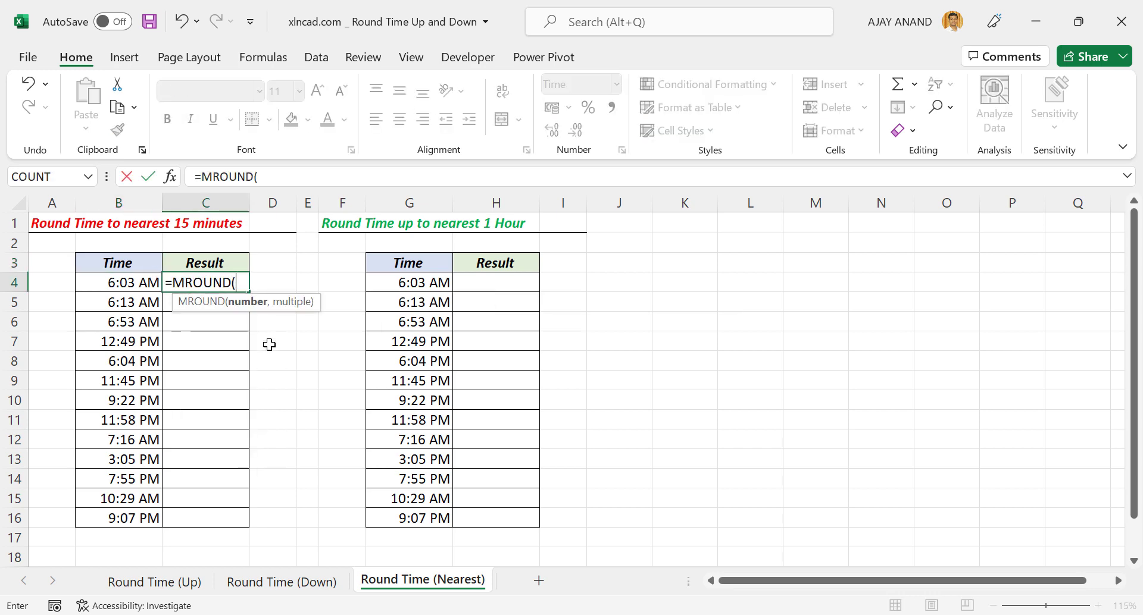
pyautogui.click(88, 284)
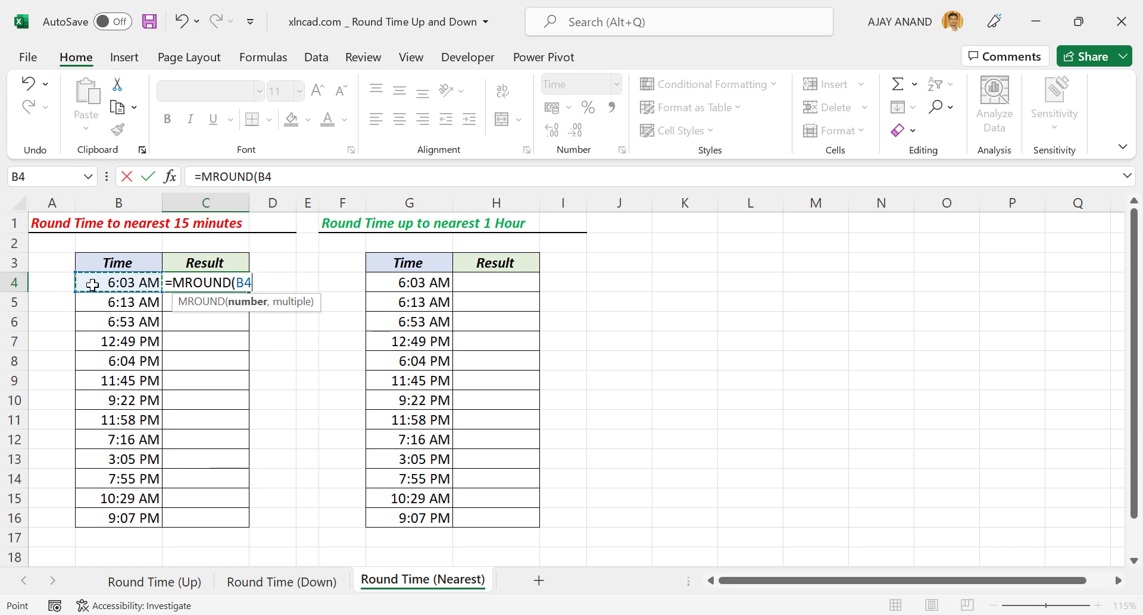
pyautogui.write(',"0:')
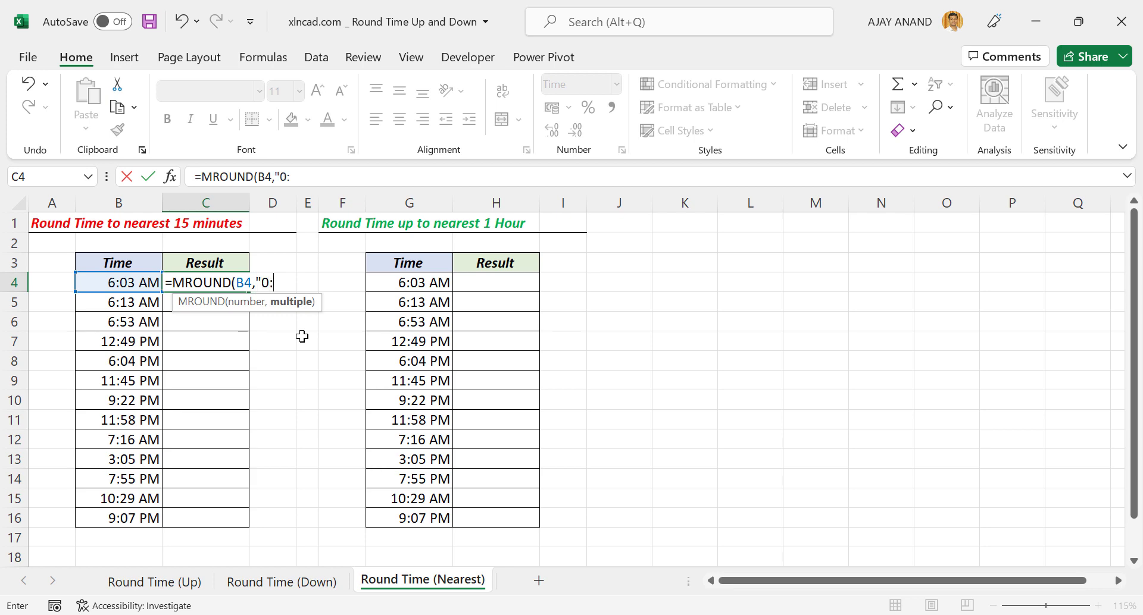
pyautogui.write('"')
pyautogui.press('Return')
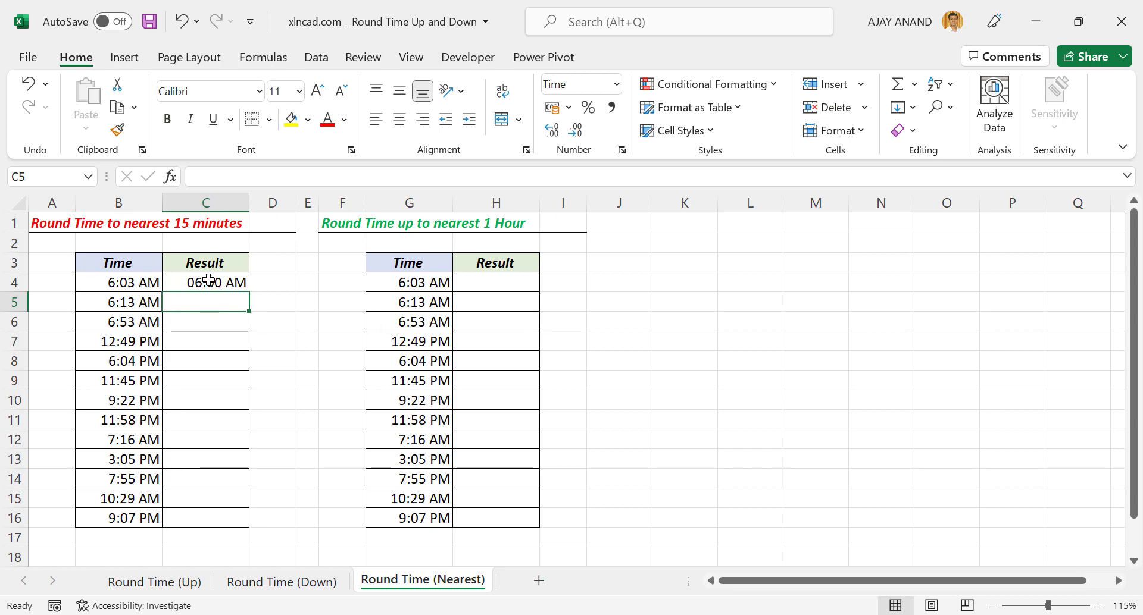
# Step: Copy the C4 MROUND formula down to C16 and check the copied results
pyautogui.click(230, 284)
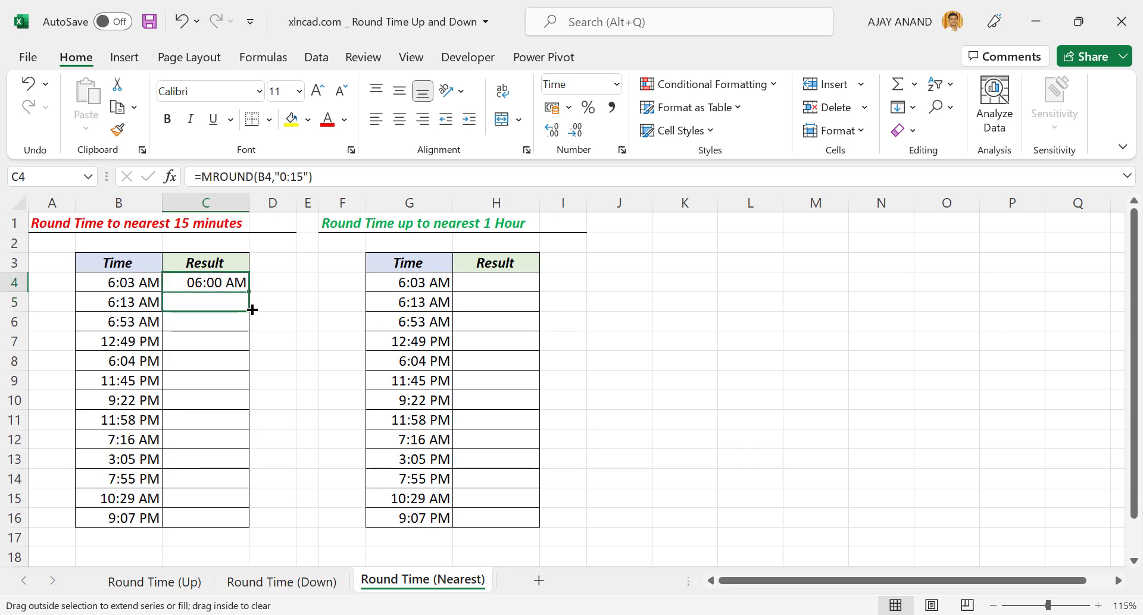
pyautogui.moveTo(253, 310); pyautogui.dragTo(252, 310)
pyautogui.click(208, 303)
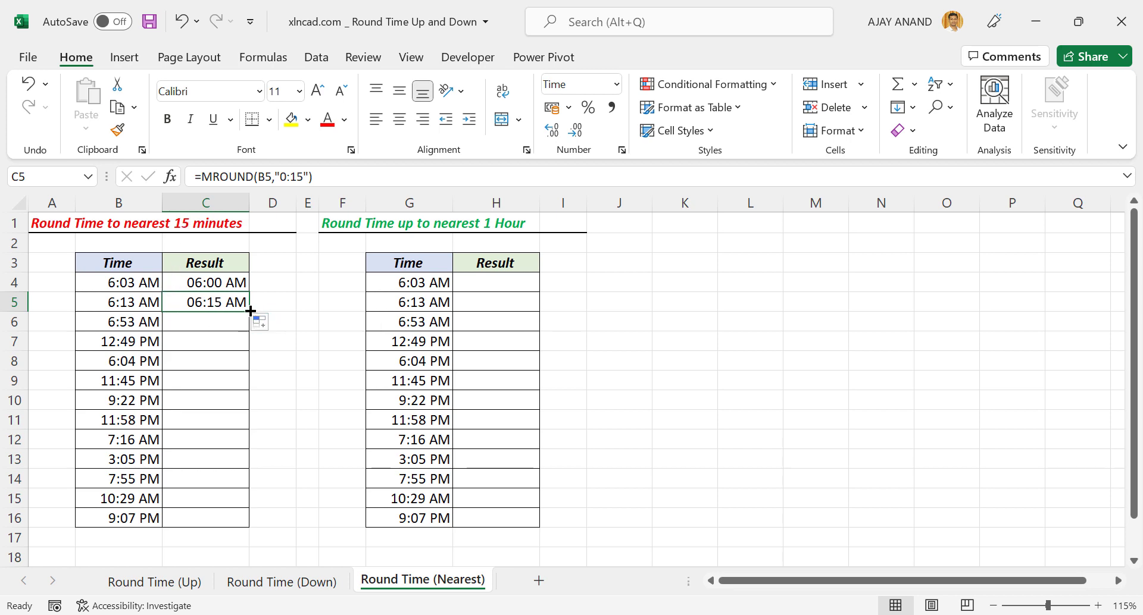
pyautogui.moveTo(248, 311); pyautogui.dragTo(252, 532)
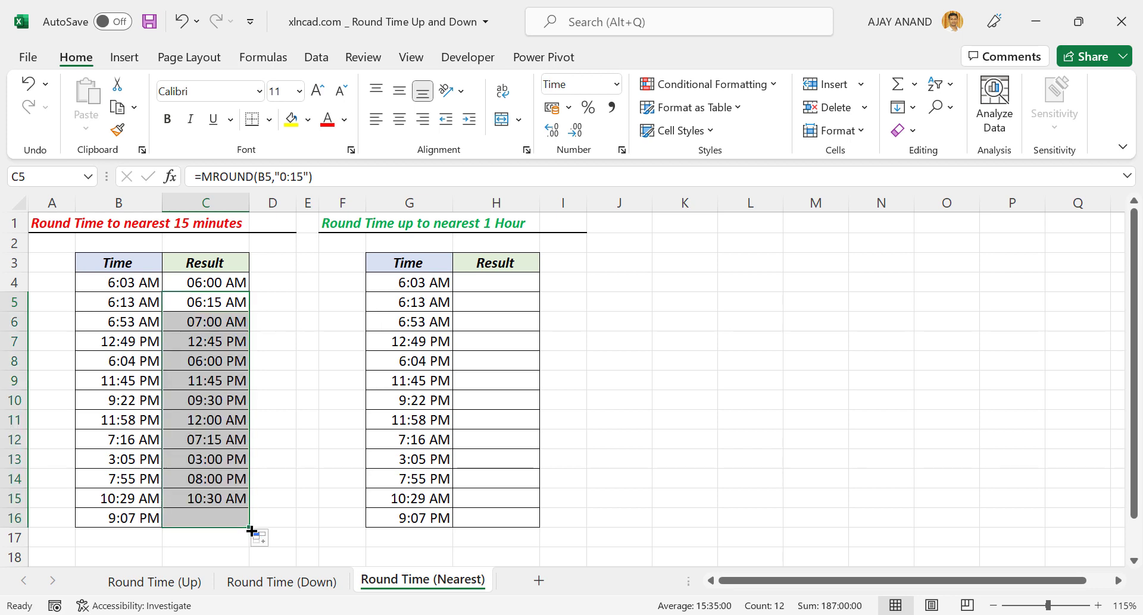
pyautogui.click(197, 402)
pyautogui.click(189, 443)
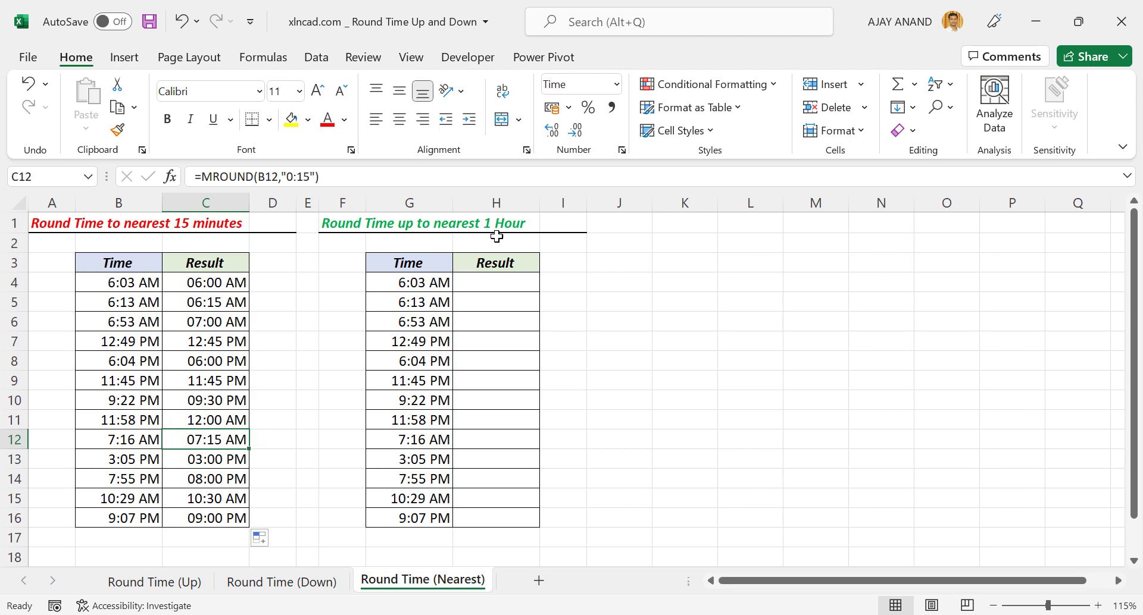
# Step: Enter =MROUND(G4,"1:00") in H4 to round the time to the nearest hour
pyautogui.click(490, 281)
pyautogui.write('=')
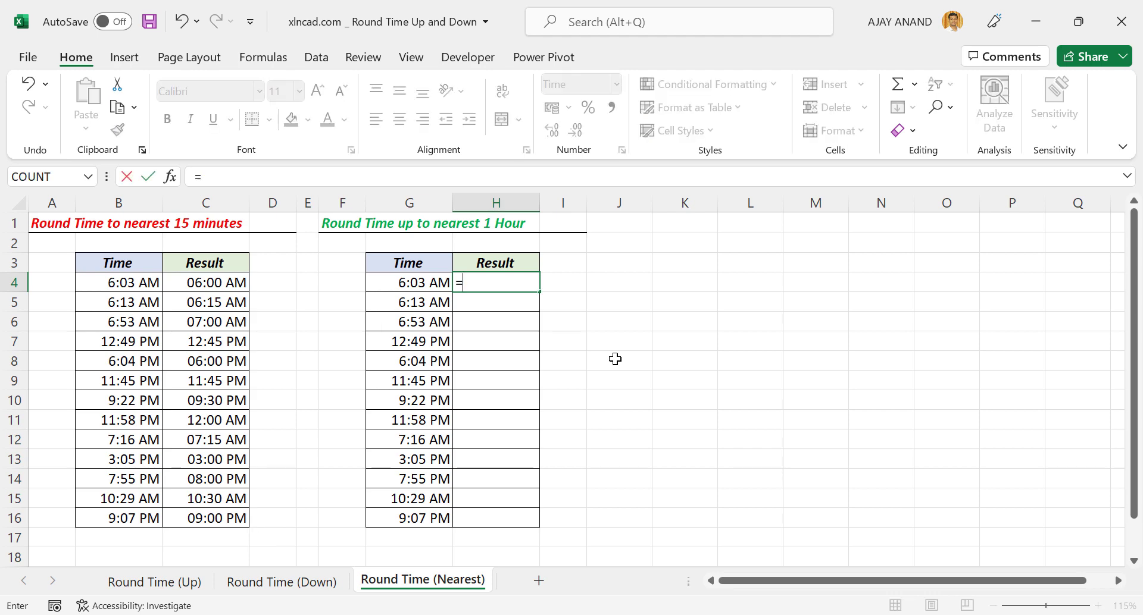
pyautogui.write('MROUND(')
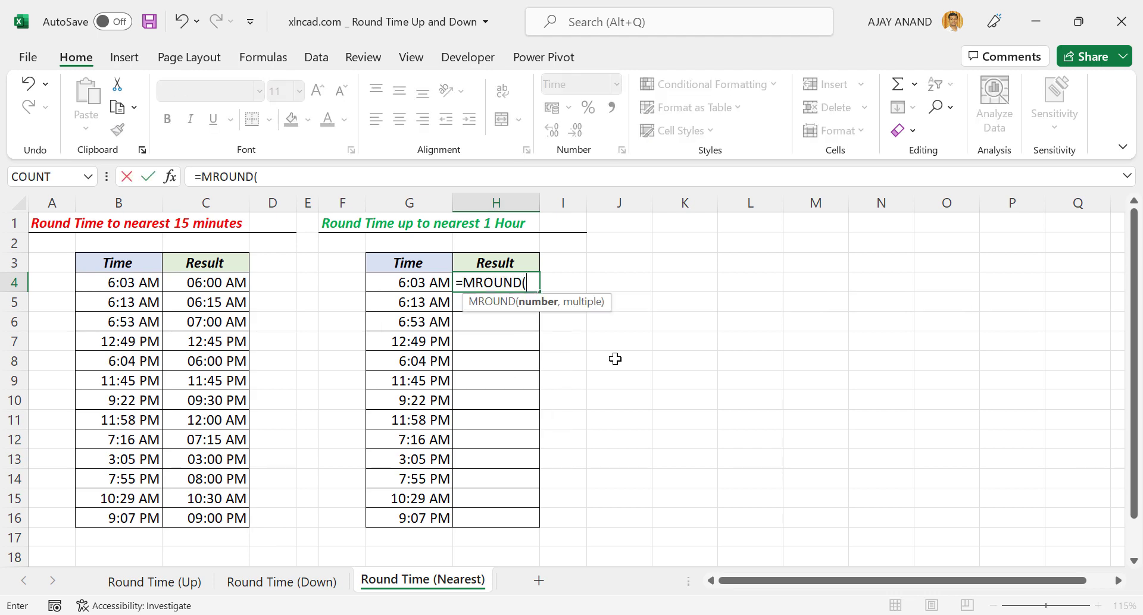
pyautogui.click(390, 286)
pyautogui.write(',"1:00')
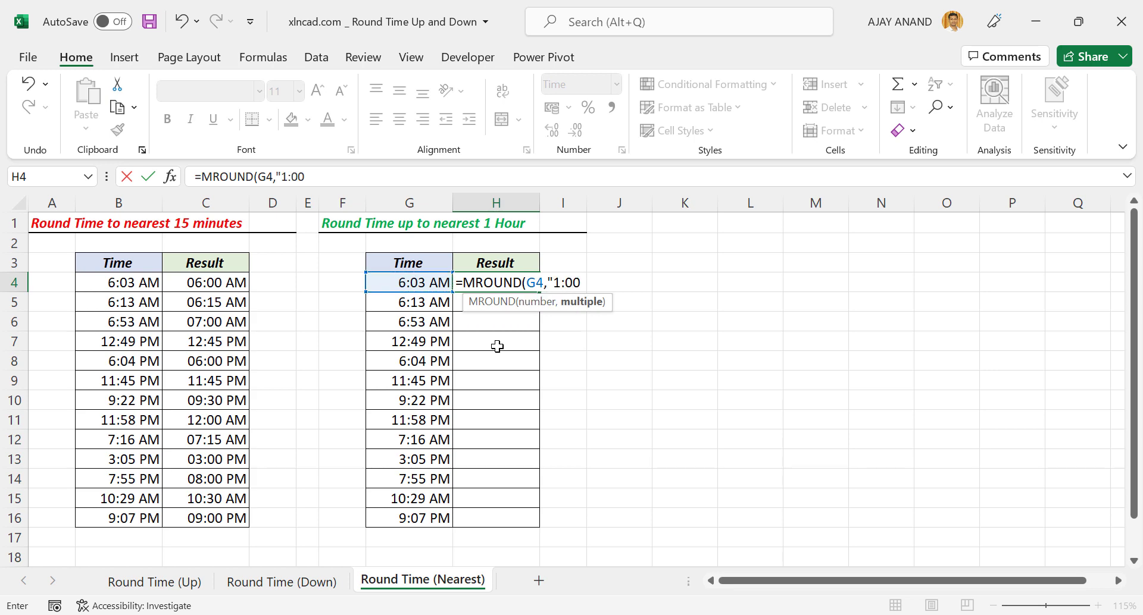
pyautogui.press('Return')
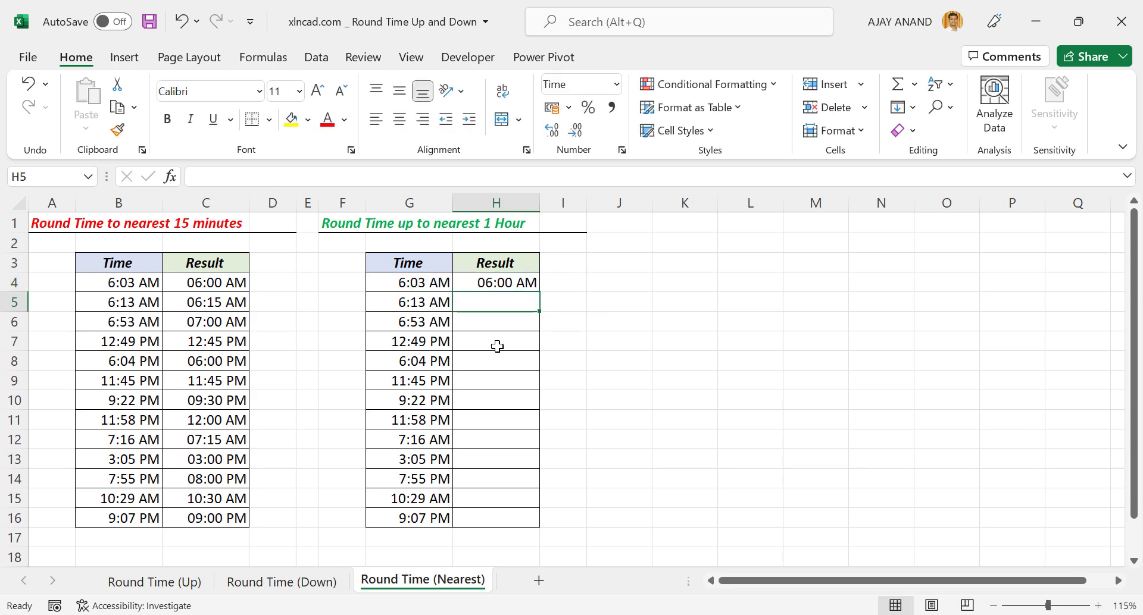
# Step: Copy the H4 MROUND formula down to H16 and check the copied results
pyautogui.click(517, 284)
pyautogui.moveTo(539, 292); pyautogui.dragTo(533, 519)
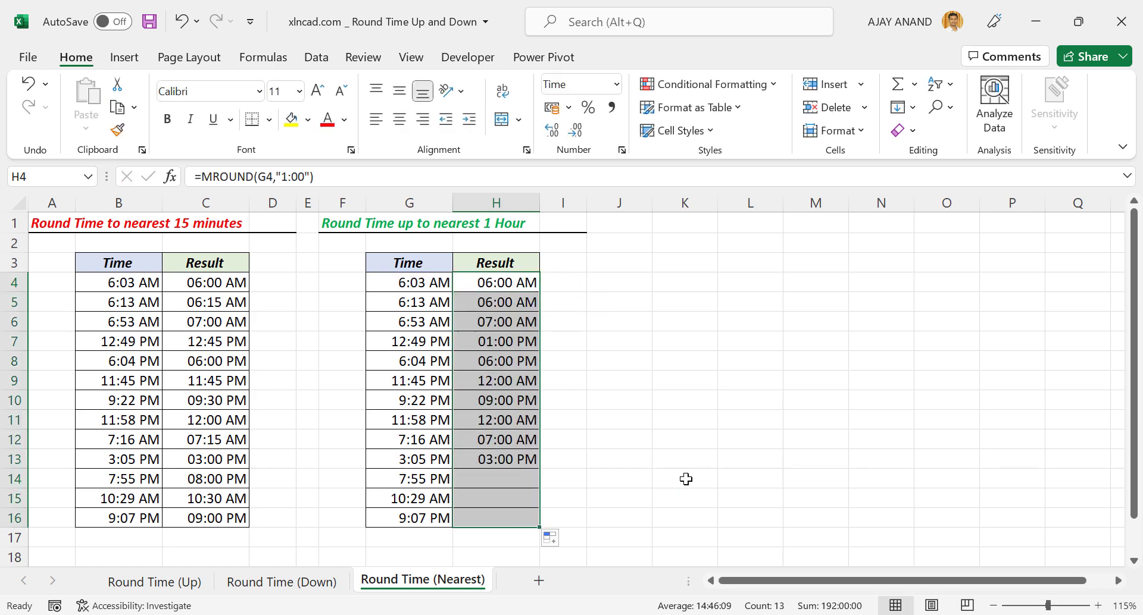
pyautogui.click(495, 428)
pyautogui.click(485, 439)
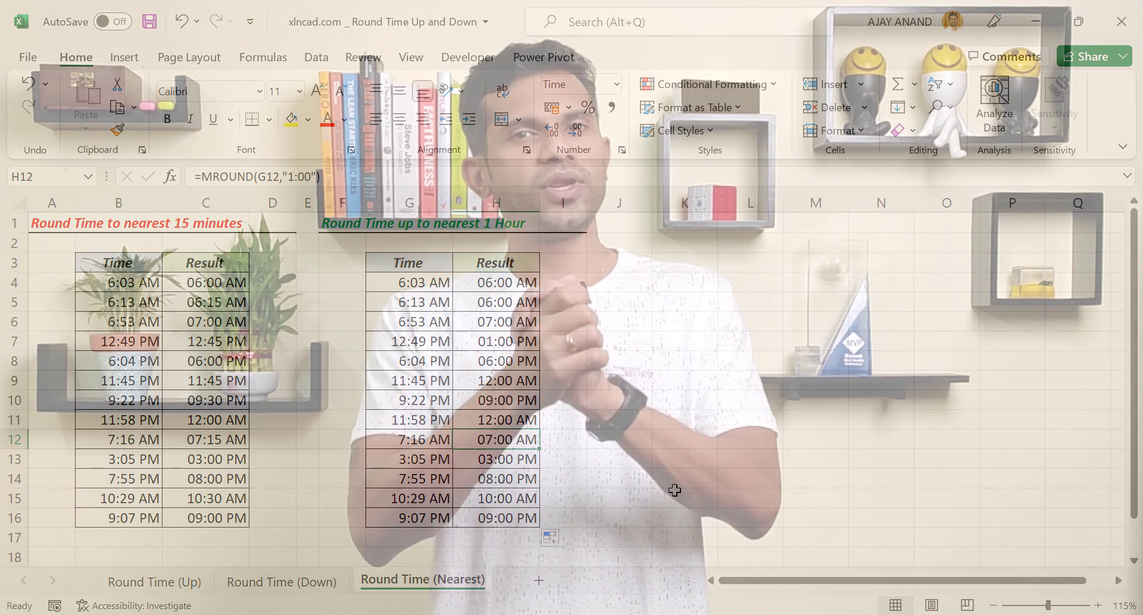